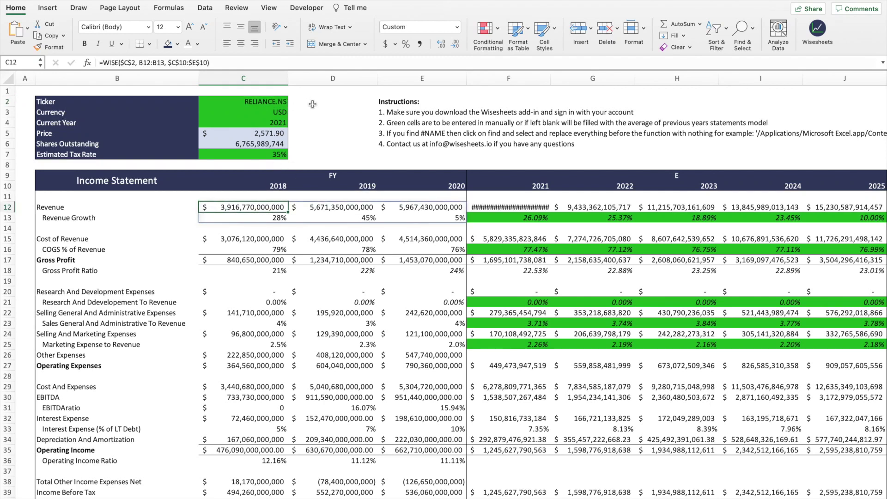
# Check the latest dividend row (adjusted dividend 7, missing dates), then complete A4's =WISEPRICE(B1, "close", 20)
pyautogui.click(313, 104)
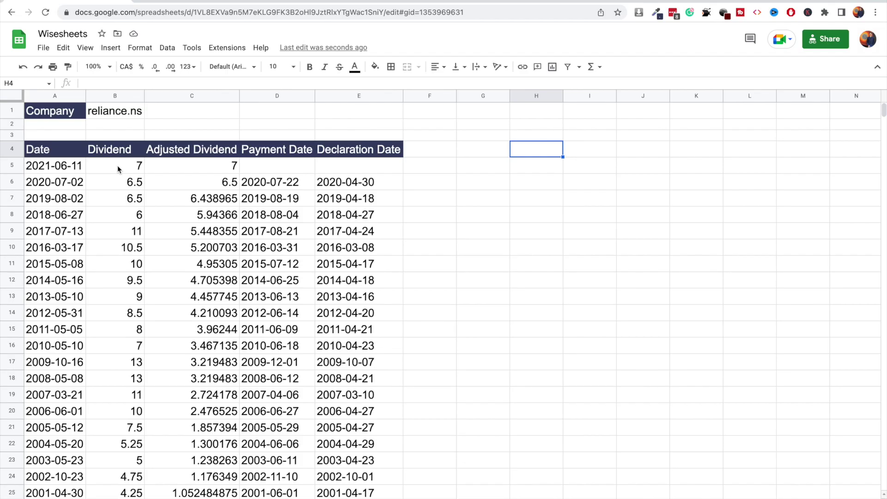
pyautogui.click(117, 166)
pyautogui.click(204, 165)
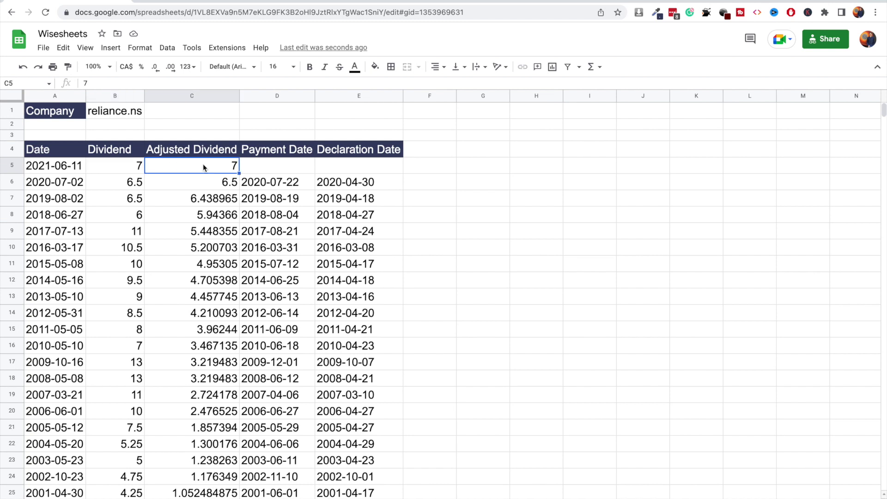
pyautogui.click(287, 163)
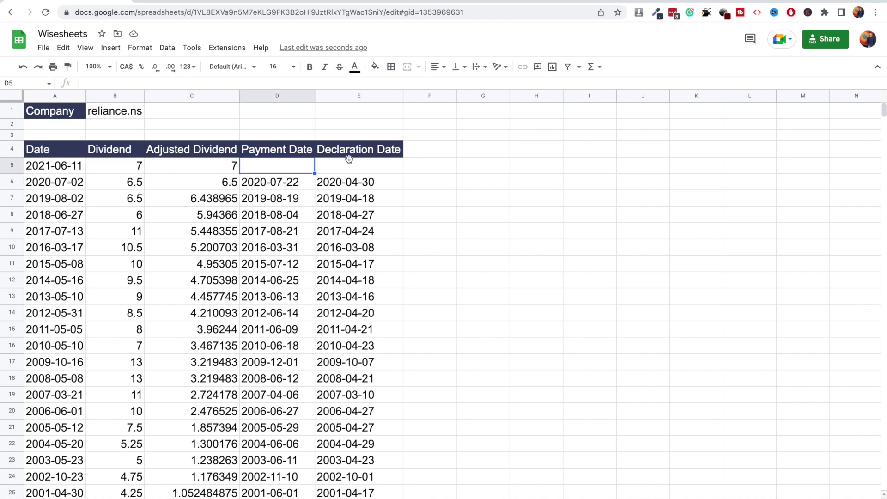
pyautogui.click(349, 162)
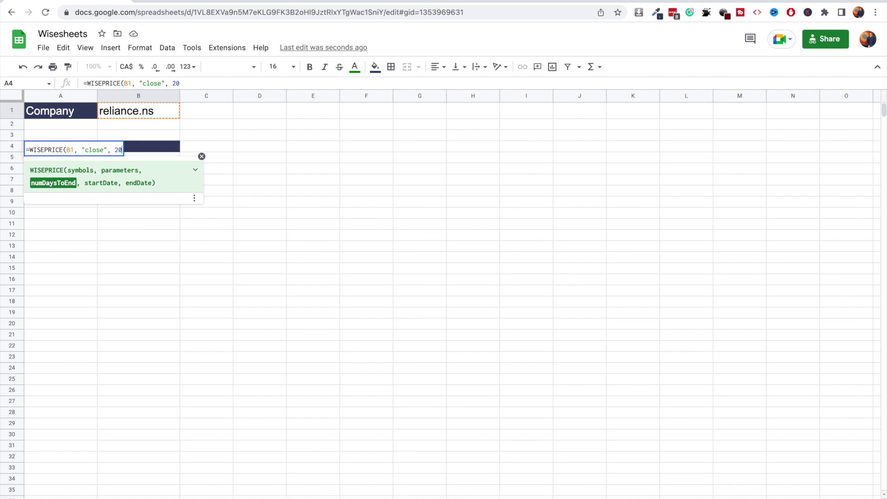
pyautogui.write(')')
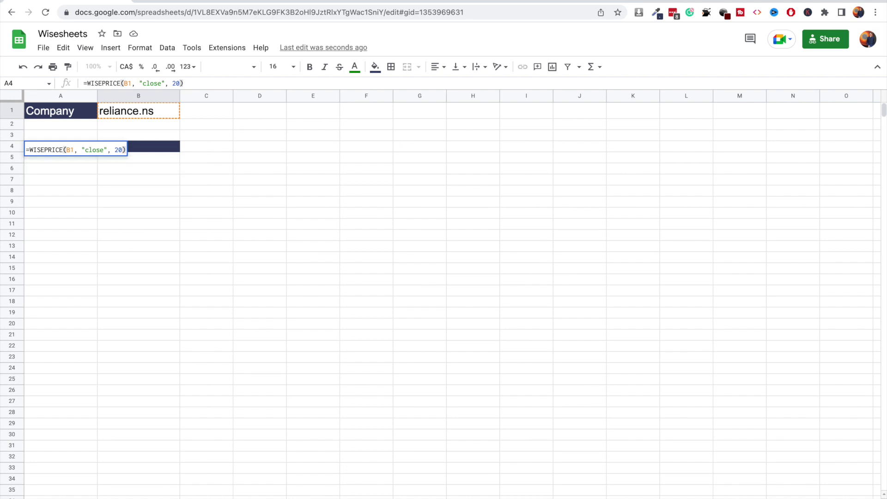
pyautogui.press('Return')
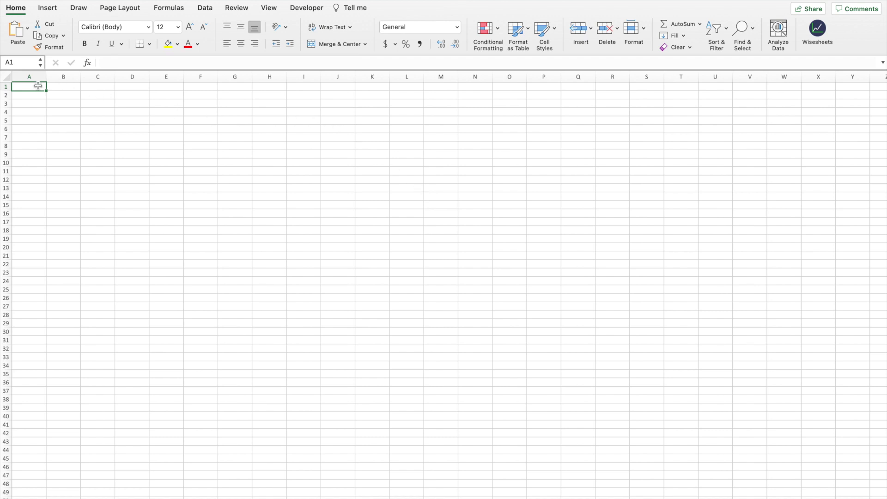
# Select A1:Y44, reset the active cell to A1, and switch to the RPOWER.NS Yahoo Finance page
pyautogui.moveTo(37, 85)
pyautogui.mouseDown()
pyautogui.moveTo(243, 135)
pyautogui.moveTo(638, 261)
pyautogui.moveTo(842, 447)
pyautogui.mouseUp()
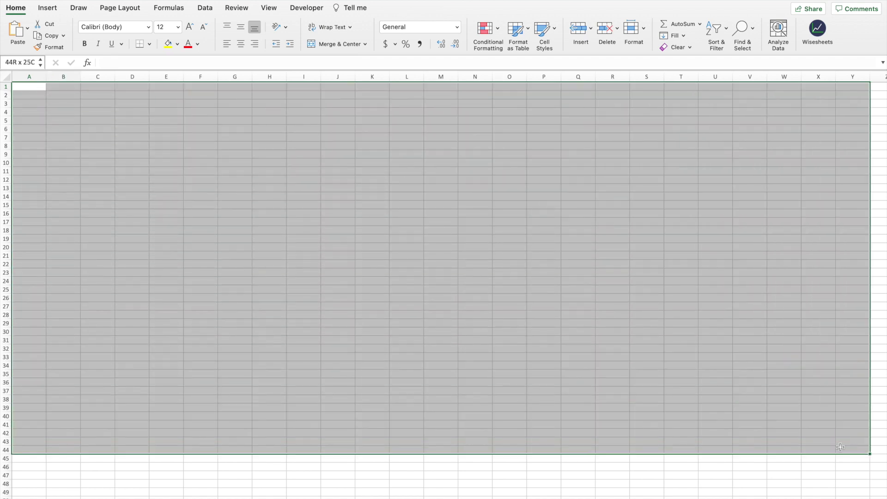
pyautogui.click(333, 121)
pyautogui.click(38, 85)
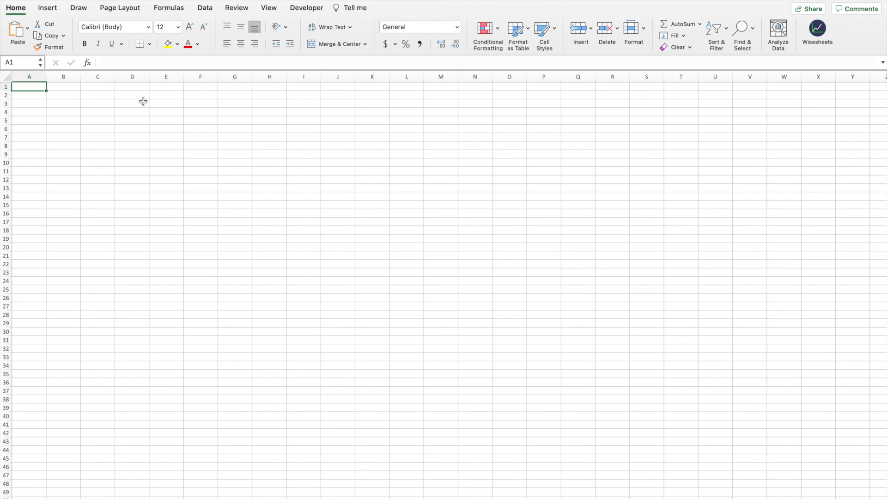
pyautogui.hotkey('ctrl', 'Left')
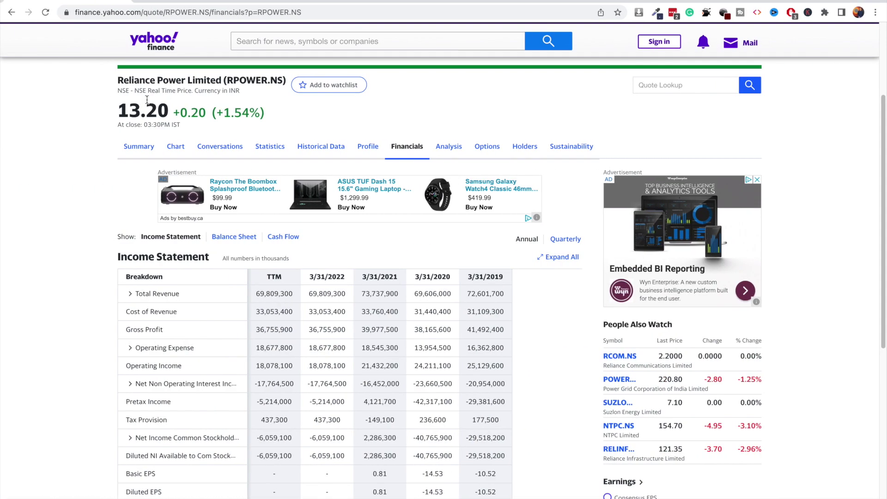
# Select the RPOWER.NS income statement table from Breakdown through Tax Effect of Unusual Items
pyautogui.scroll(-3, 169, 150)
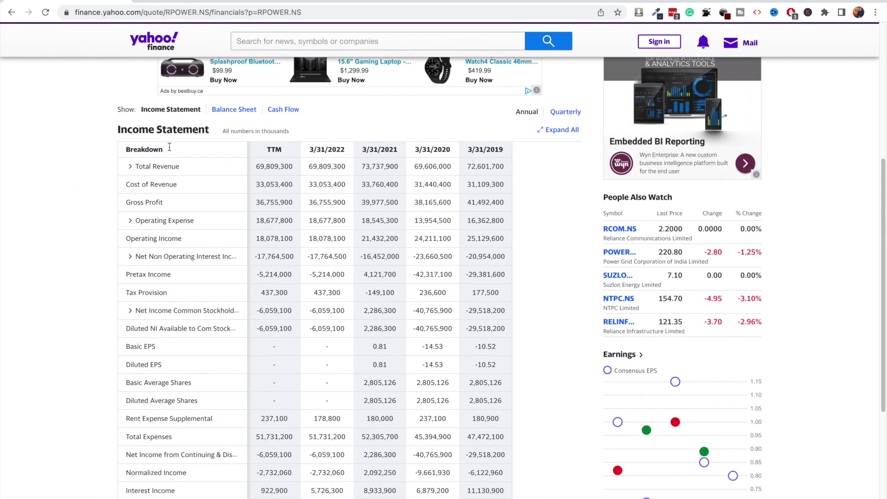
pyautogui.scroll(-2, 169, 150)
pyautogui.scroll(8, 170, 150)
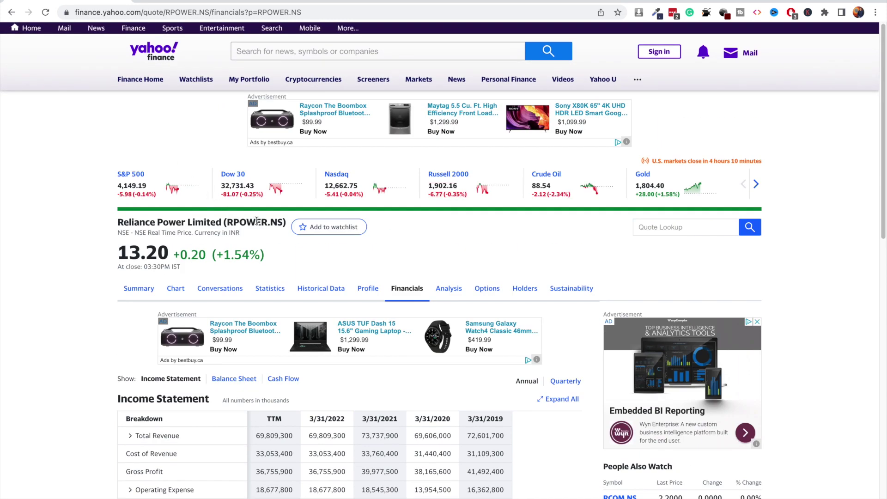
pyautogui.scroll(-4, 259, 220)
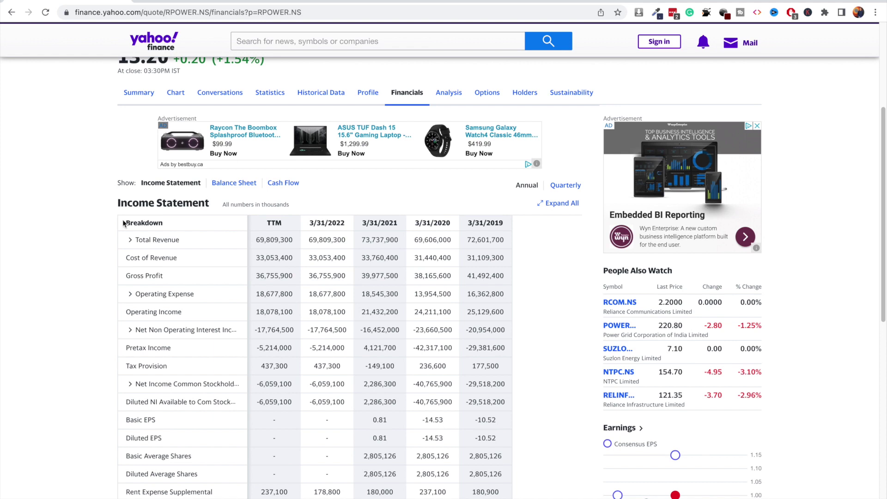
pyautogui.moveTo(123, 224); pyautogui.dragTo(510, 460)
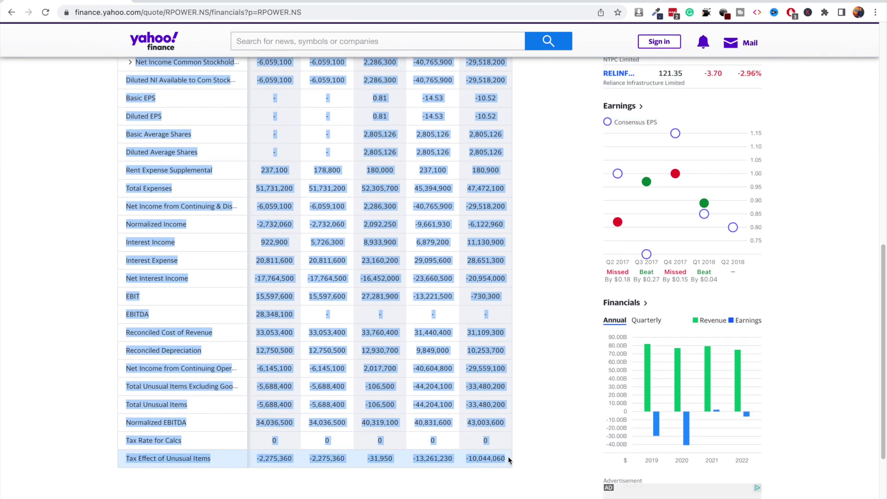
# Copy the income statement, paste it at A1 in Excel, and autofit column A
pyautogui.press('super+c')
pyautogui.press('super+Tab')
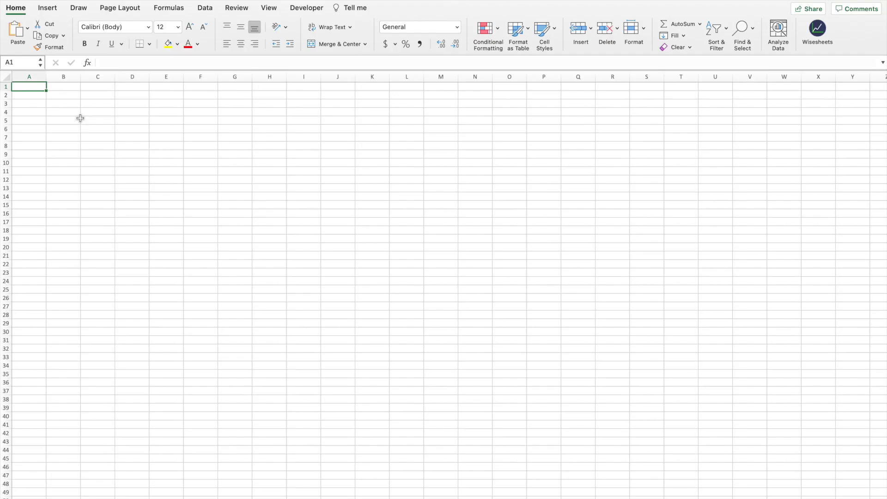
pyautogui.press('super+v')
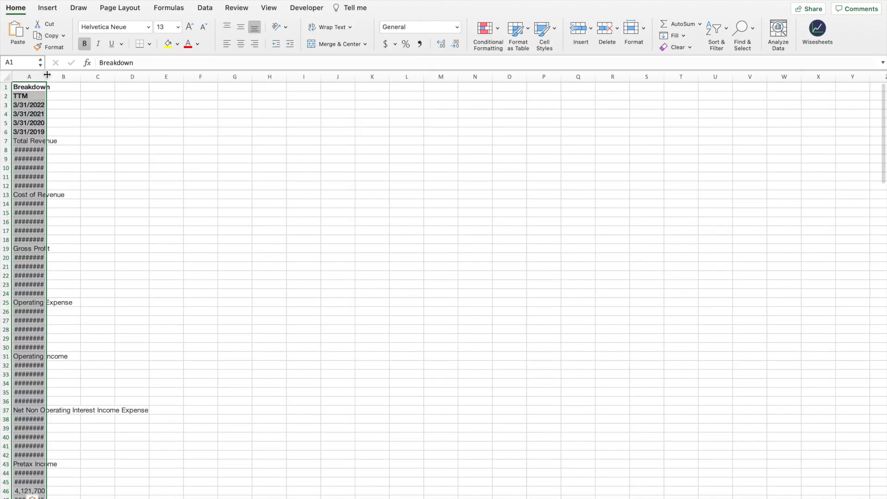
pyautogui.doubleClick(46, 77)
pyautogui.click(288, 167)
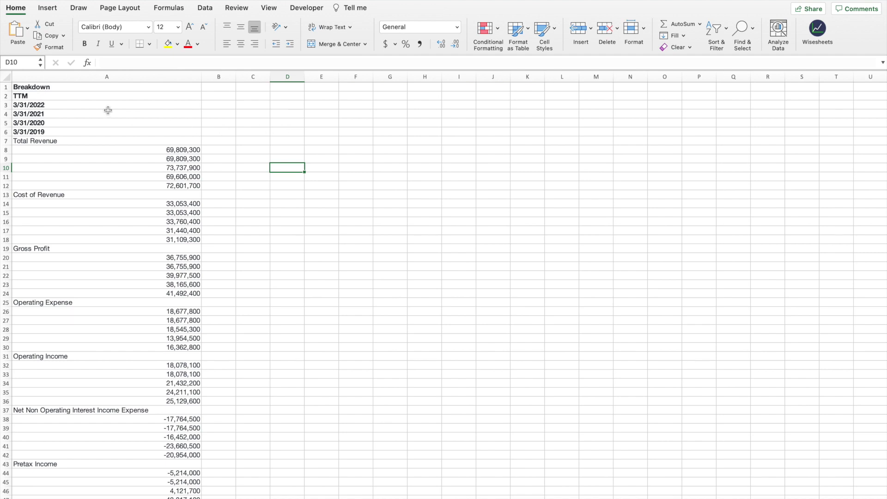
# Scroll through the pasted statement to review it, then select column A
pyautogui.scroll(-20, 108, 110)
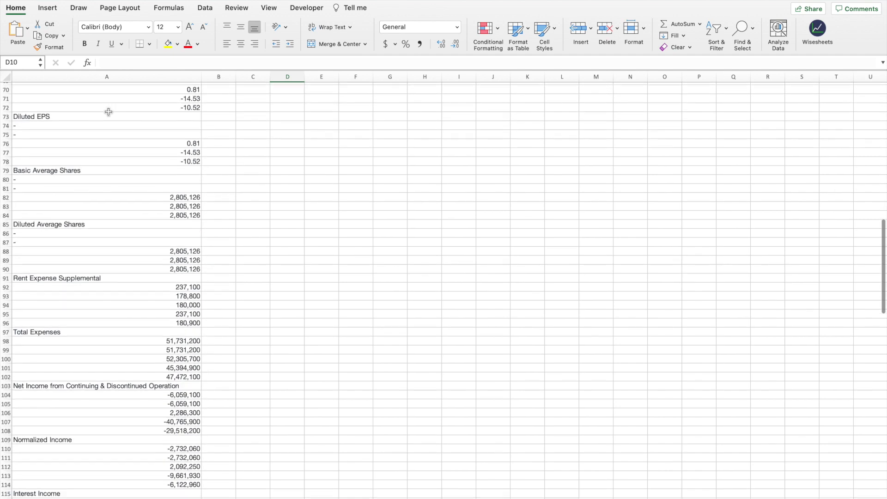
pyautogui.scroll(-20, 109, 112)
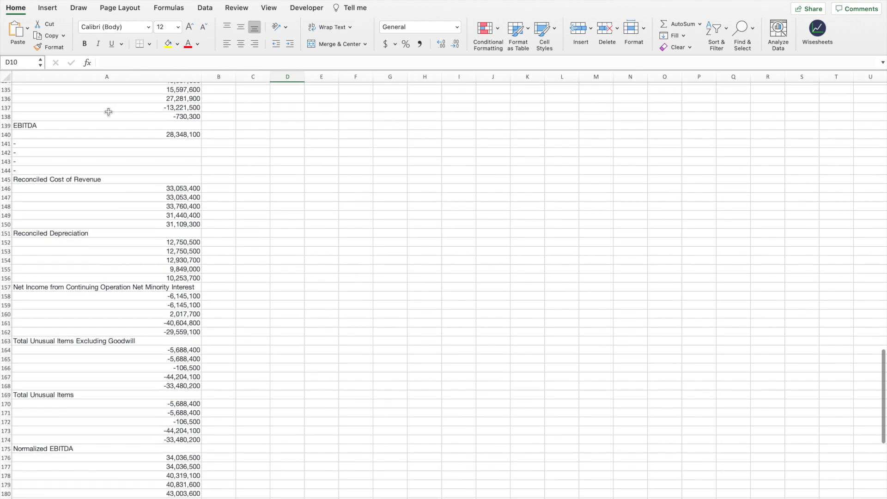
pyautogui.scroll(-10, 108, 112)
pyautogui.scroll(5, 109, 112)
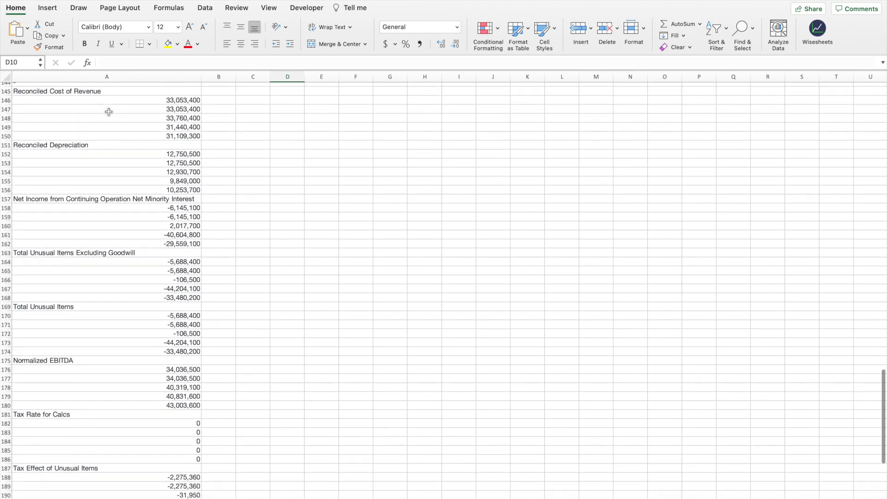
pyautogui.scroll(20, 109, 112)
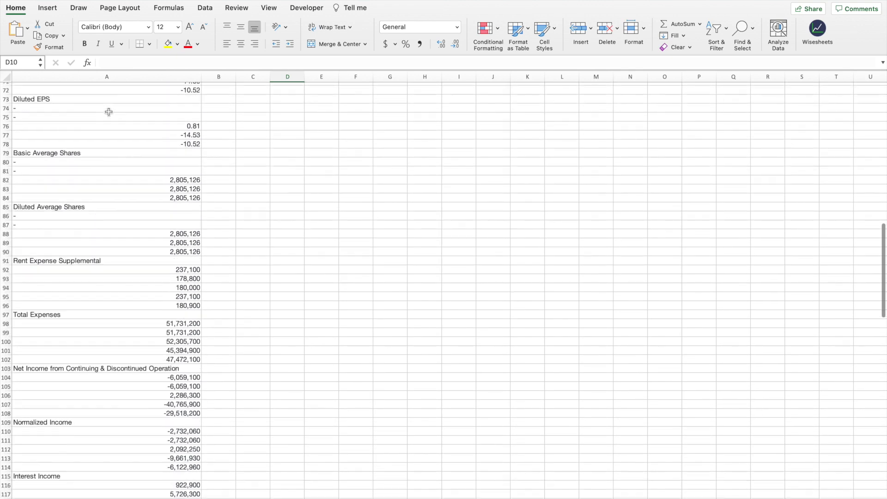
pyautogui.scroll(20, 109, 112)
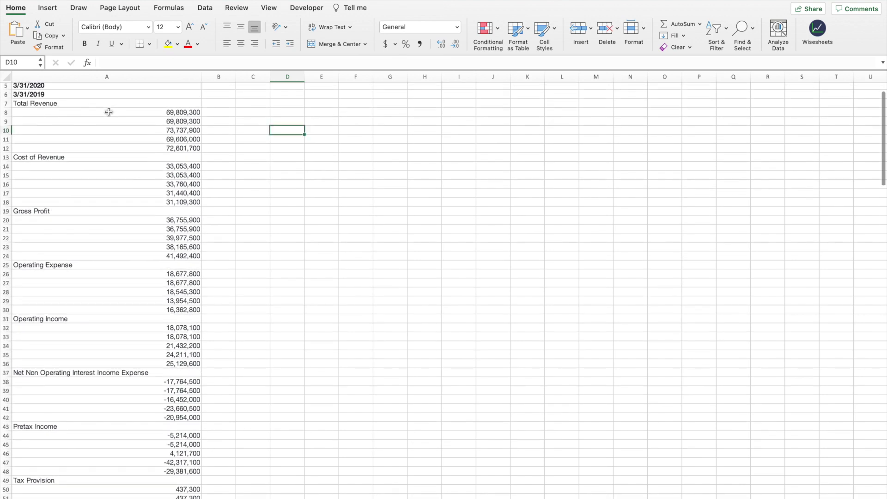
pyautogui.scroll(2, 109, 111)
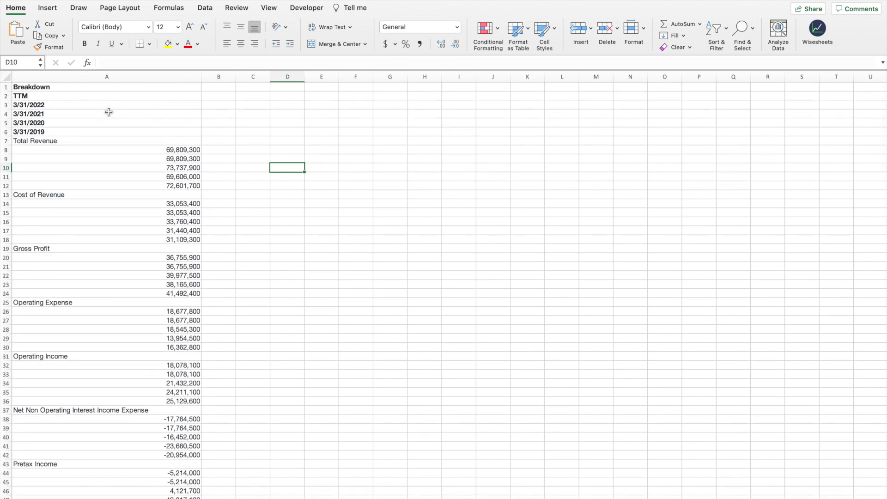
pyautogui.click(120, 77)
# Delete column A's pasted data and choose RELIANCE.NS - NSE in the Wisesheets Statement Dump panel
pyautogui.rightClick(122, 79)
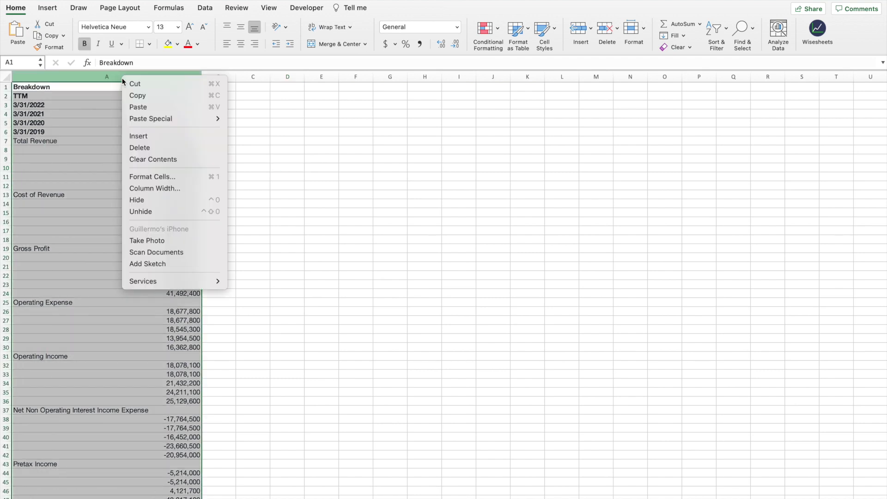
pyautogui.click(145, 148)
pyautogui.click(817, 29)
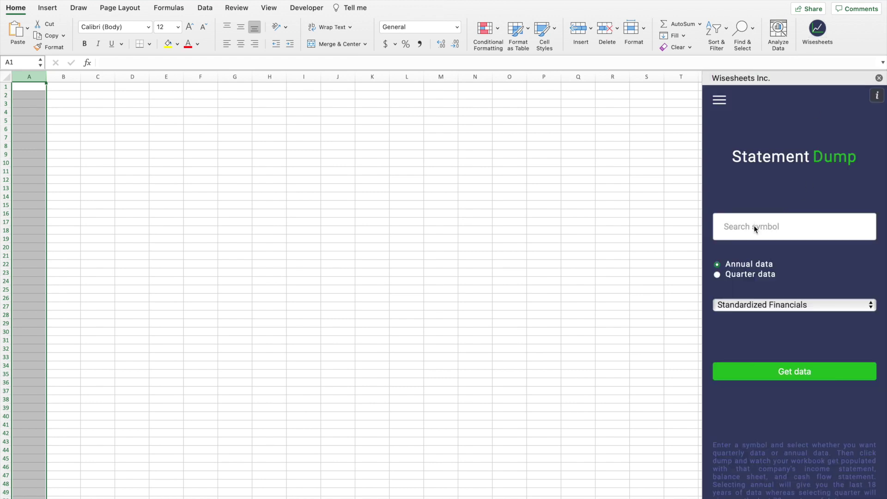
pyautogui.write('relian')
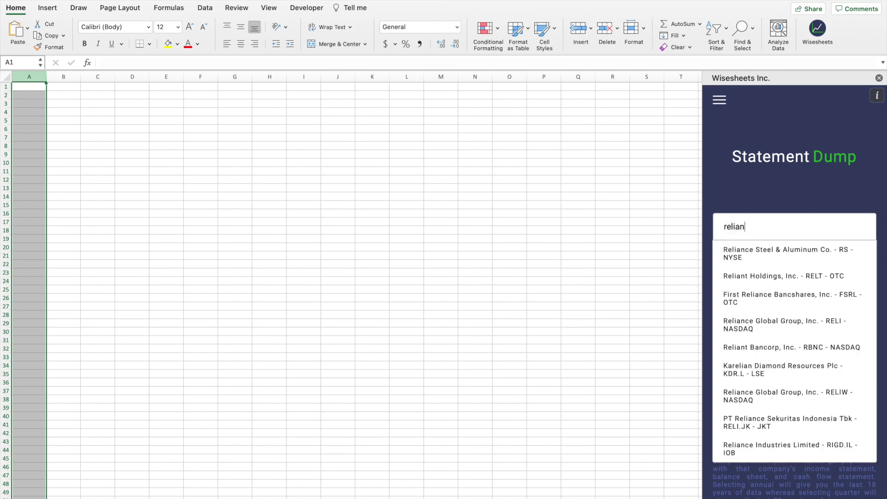
pyautogui.write('ce .n')
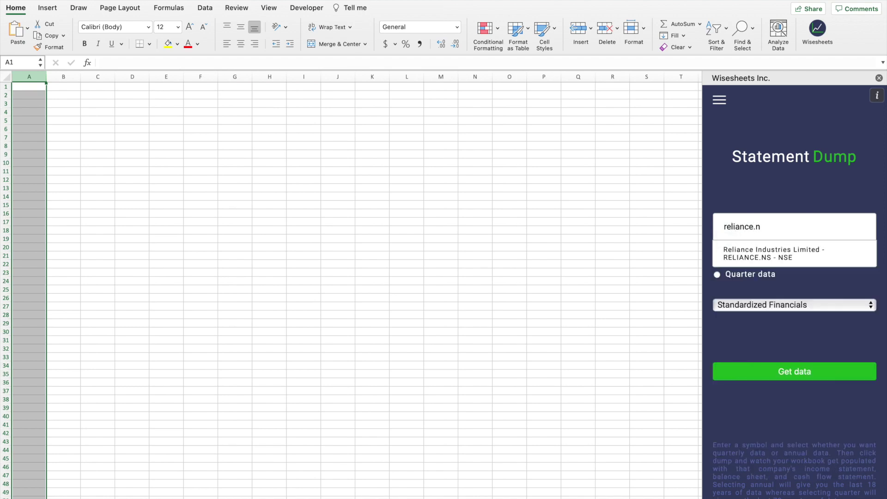
pyautogui.write('s')
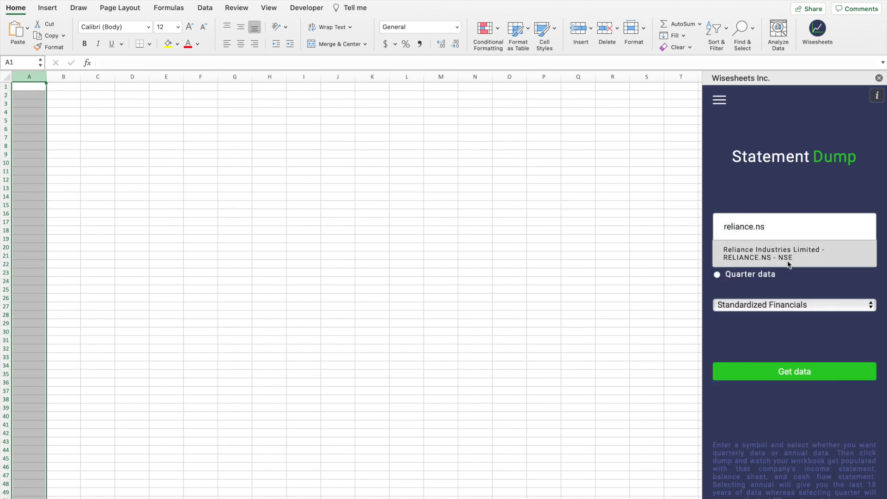
pyautogui.click(787, 260)
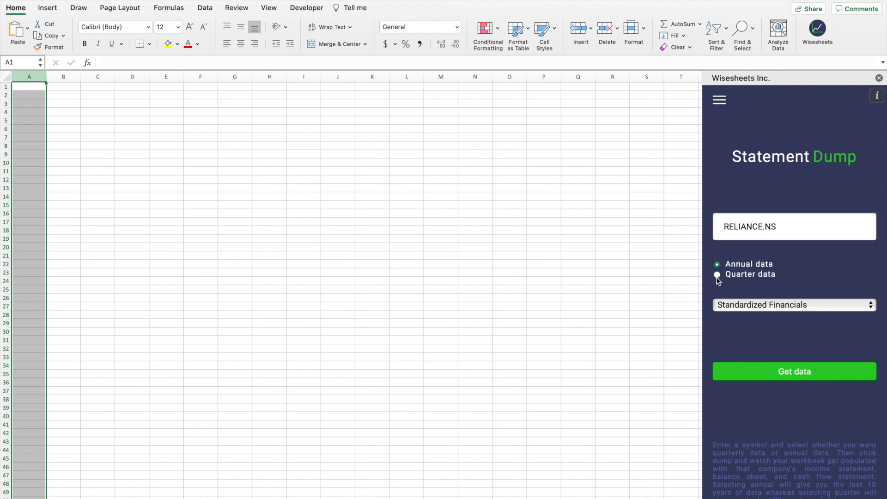
pyautogui.click(126, 97)
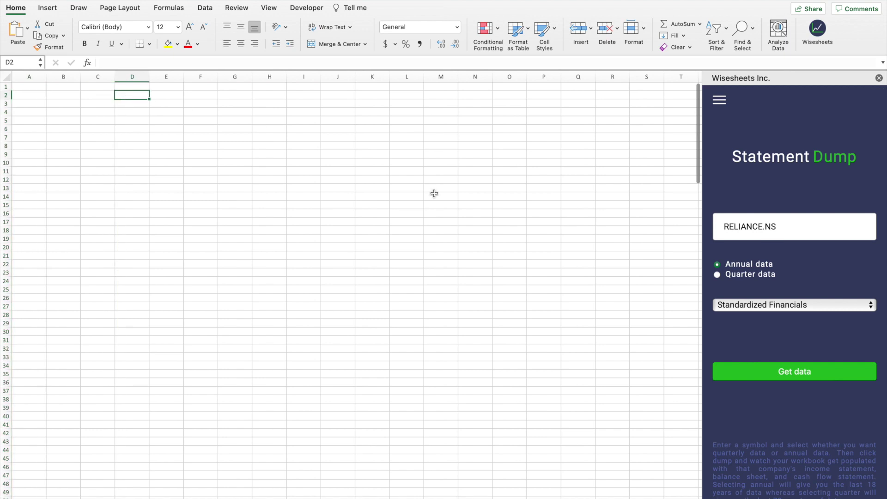
# Fetch RELIANCE.NS data and review the Income Statement, Balance Sheet and Cash Flow FY sheets
pyautogui.click(835, 371)
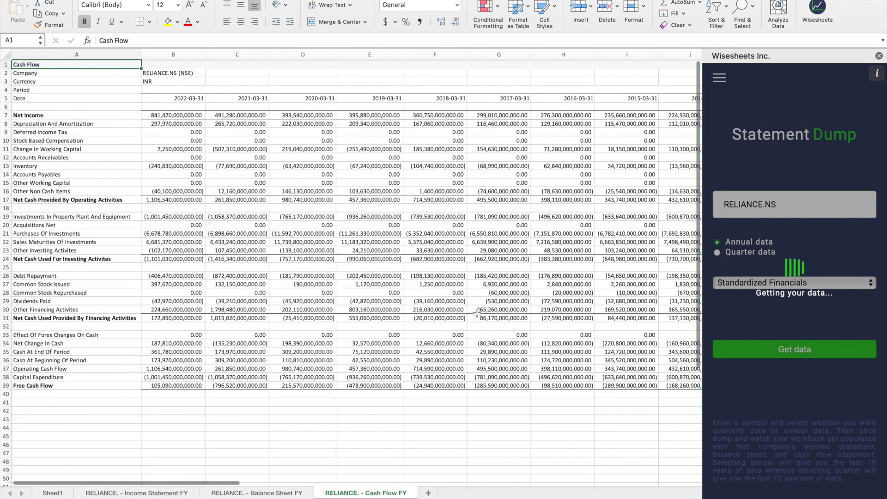
pyautogui.click(879, 56)
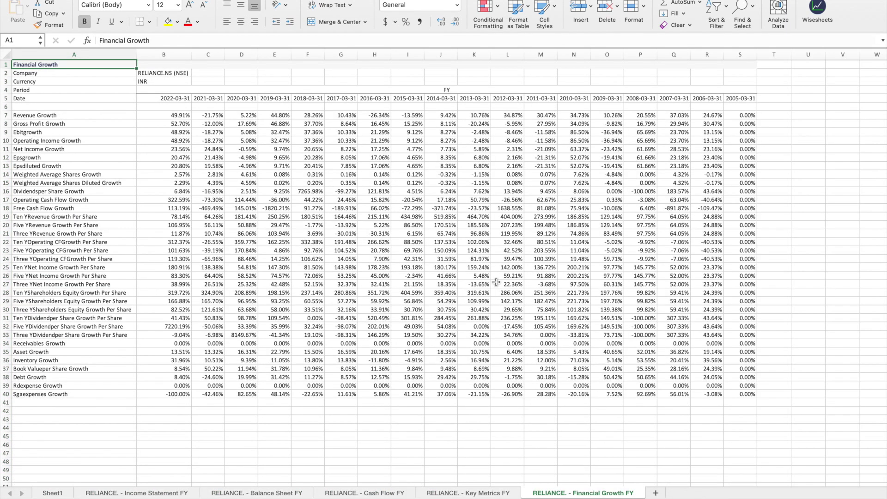
pyautogui.click(165, 493)
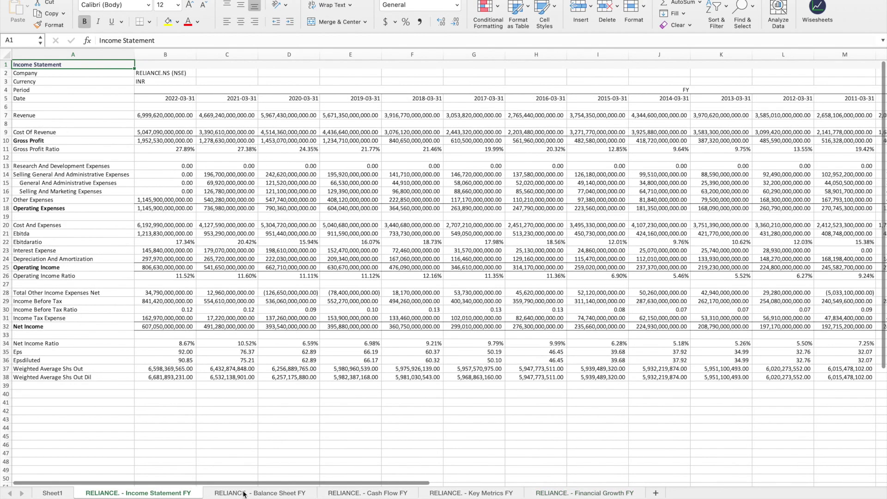
pyautogui.click(266, 494)
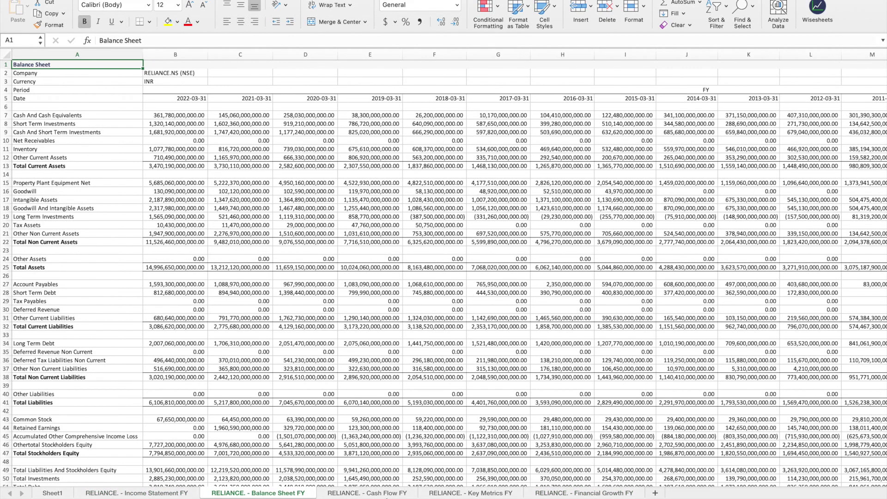
pyautogui.click(385, 492)
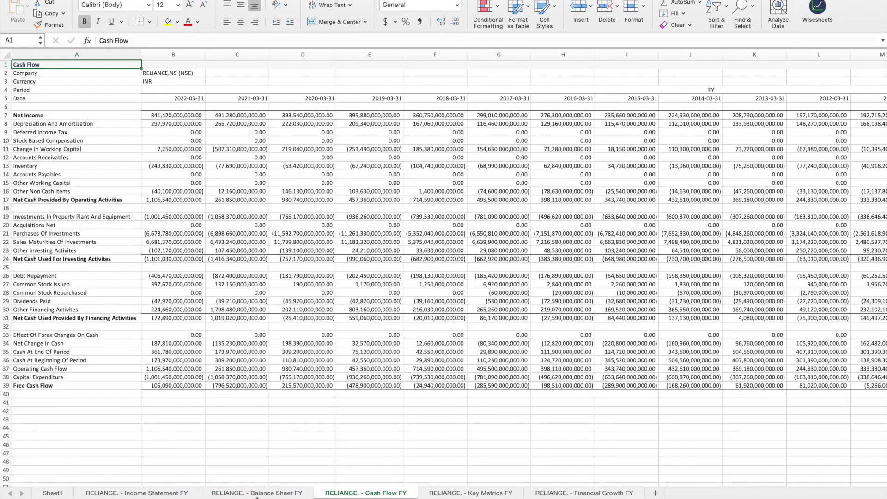
pyautogui.click(162, 494)
pyautogui.moveTo(167, 481); pyautogui.dragTo(127, 491)
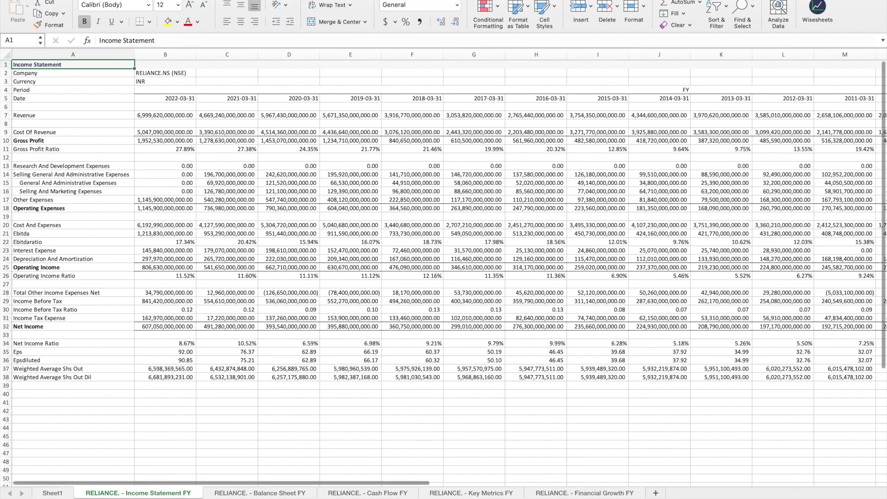
# Review the Key Metrics FY sheet alongside the Financial Growth FY tab
pyautogui.click(487, 493)
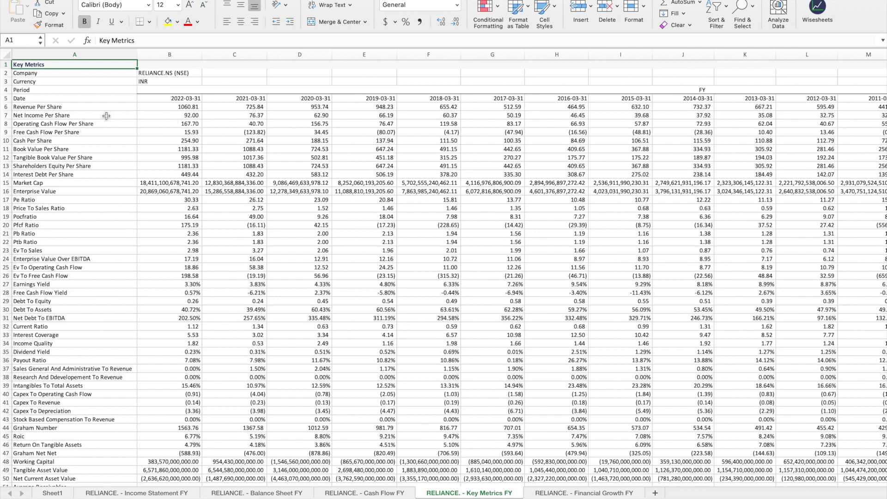
pyautogui.scroll(-8, 106, 116)
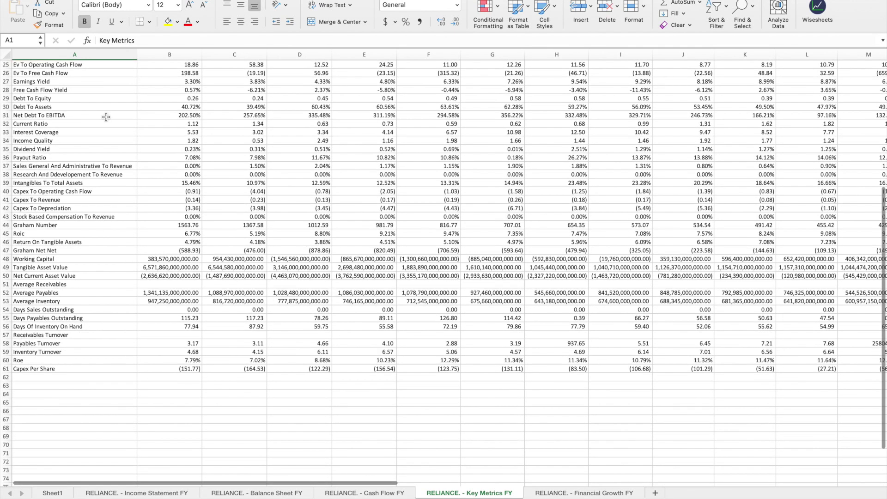
pyautogui.scroll(7, 106, 117)
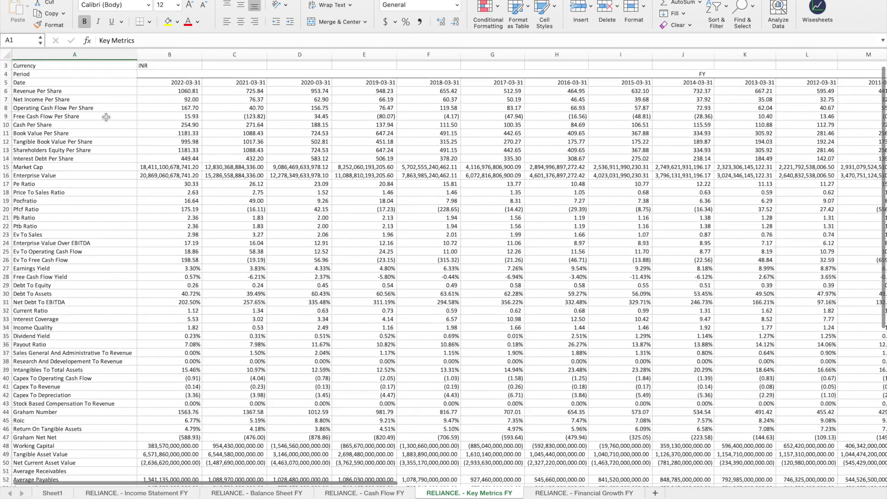
pyautogui.scroll(1, 106, 117)
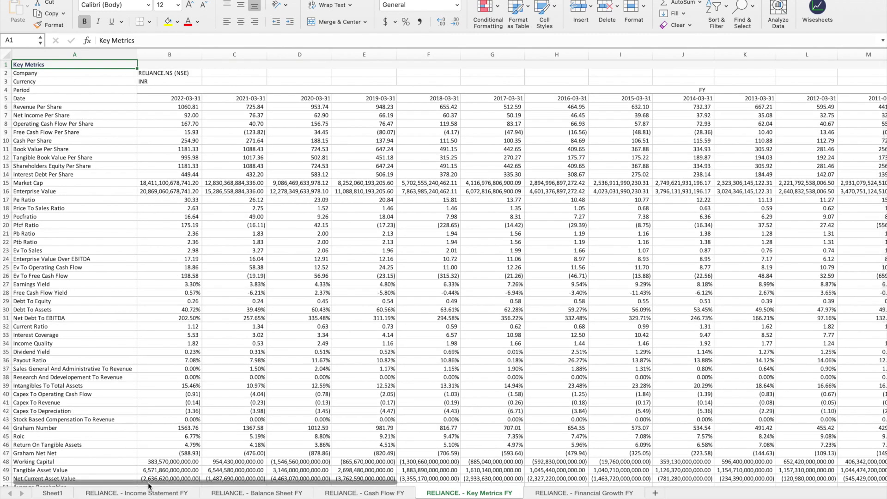
pyautogui.moveTo(149, 485); pyautogui.dragTo(337, 490)
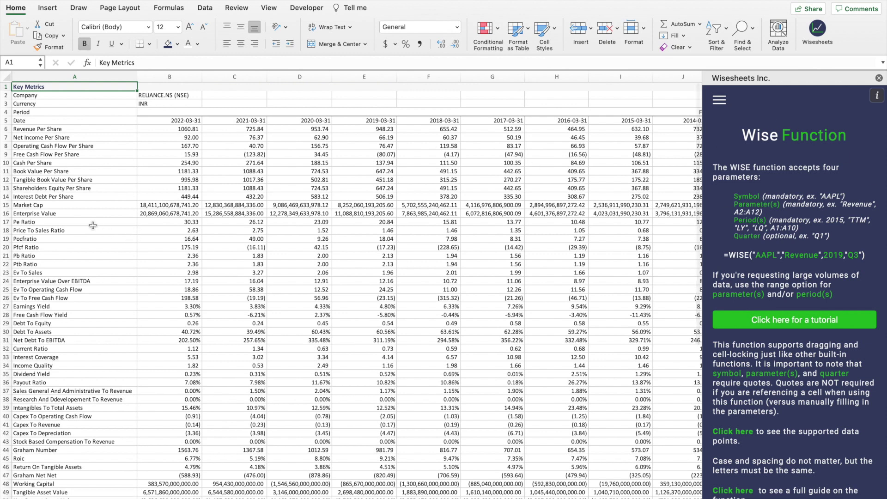
# Copy Key Metrics labels A17:A23 (Pe Ratio to Ev To Sales) and move to the comparison sheet
pyautogui.scroll(-3, 96, 224)
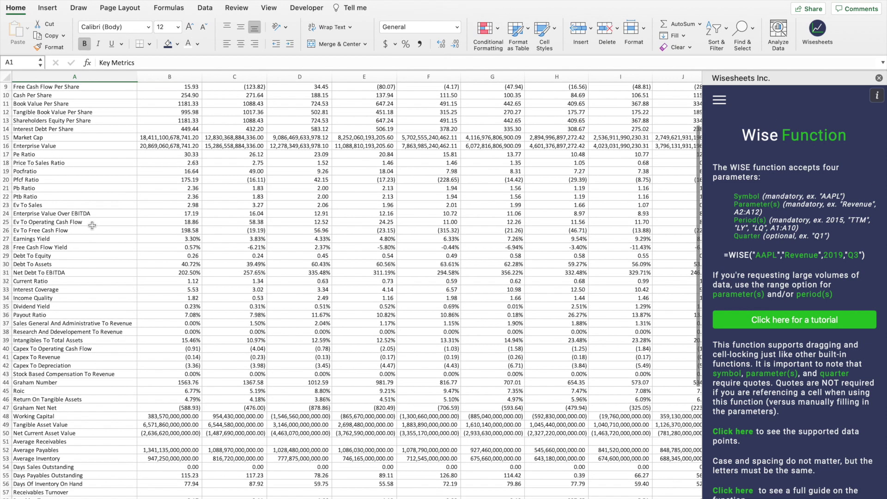
pyautogui.click(140, 497)
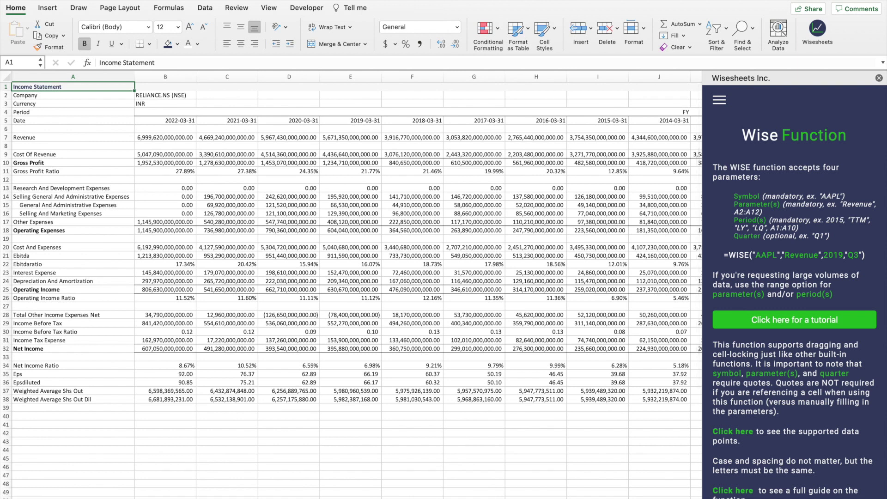
pyautogui.hotkey('ctrl', 'pageup')
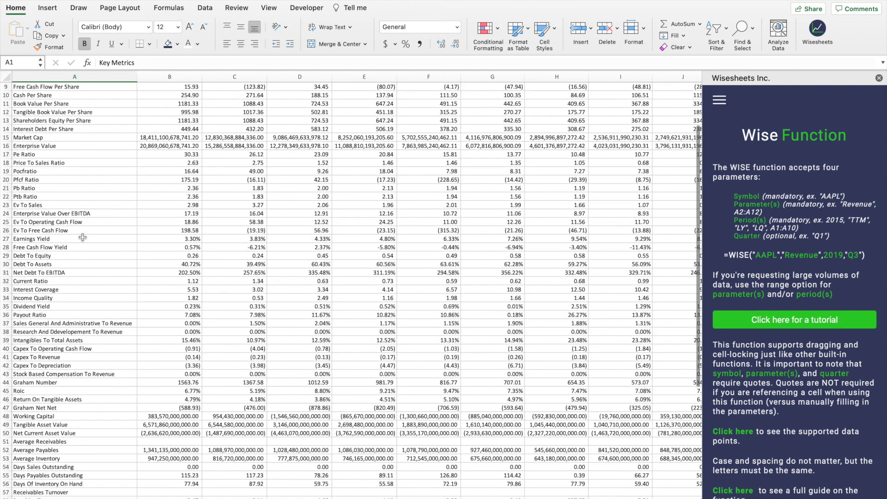
pyautogui.scroll(3, 82, 237)
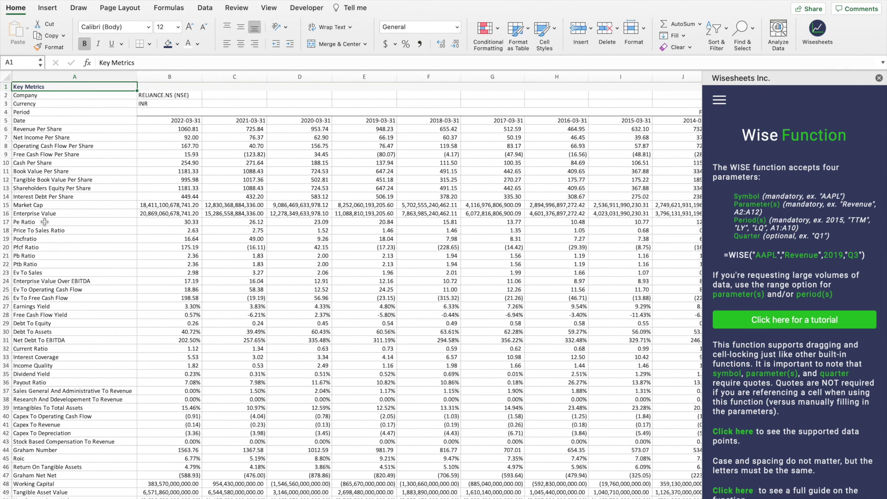
pyautogui.moveTo(46, 221); pyautogui.dragTo(44, 272)
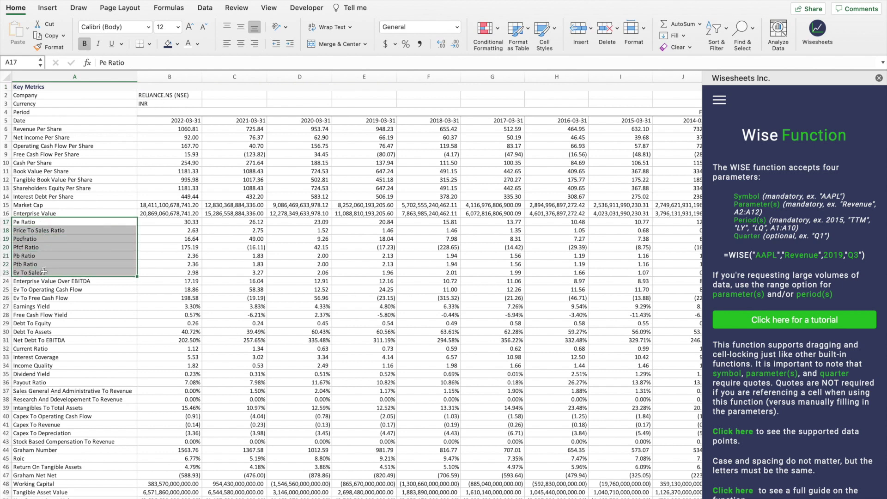
pyautogui.hotkey('ctrl', 'c')
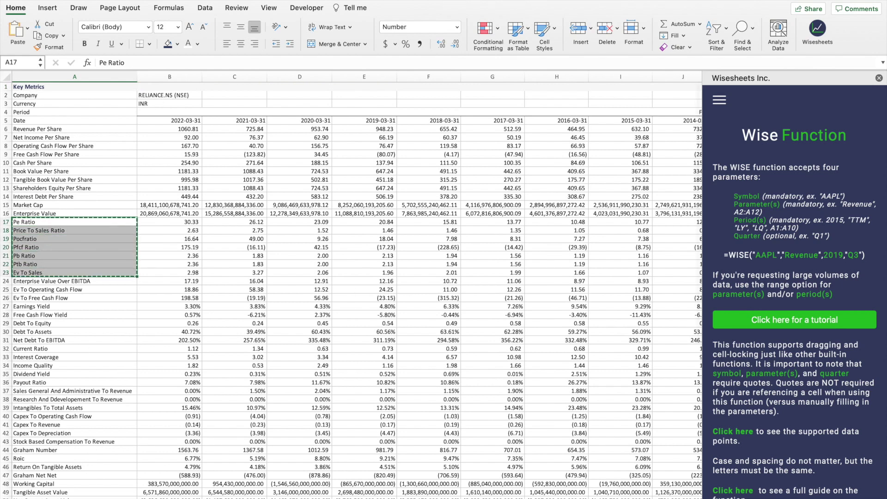
pyautogui.hotkey('ctrl', 'pageup')
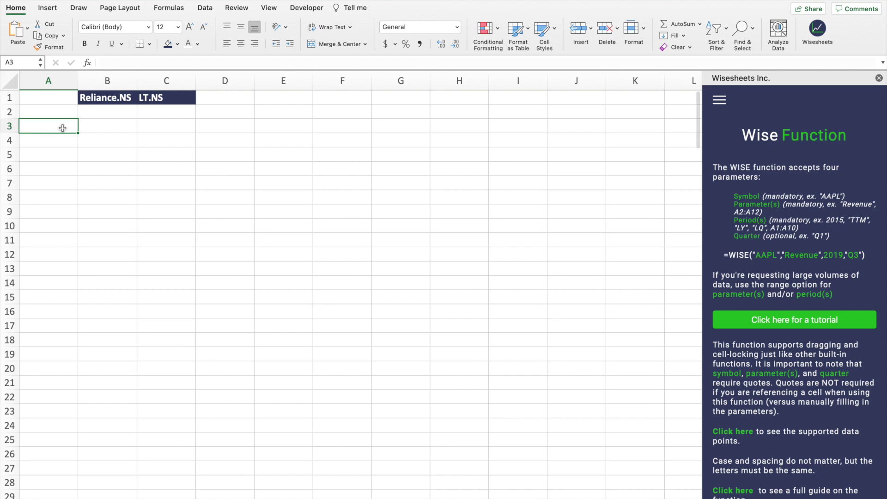
# Paste the ratio labels into A3:A9, autofit column A, and start typing =wis in B3
pyautogui.hotkey('ctrl', 'v')
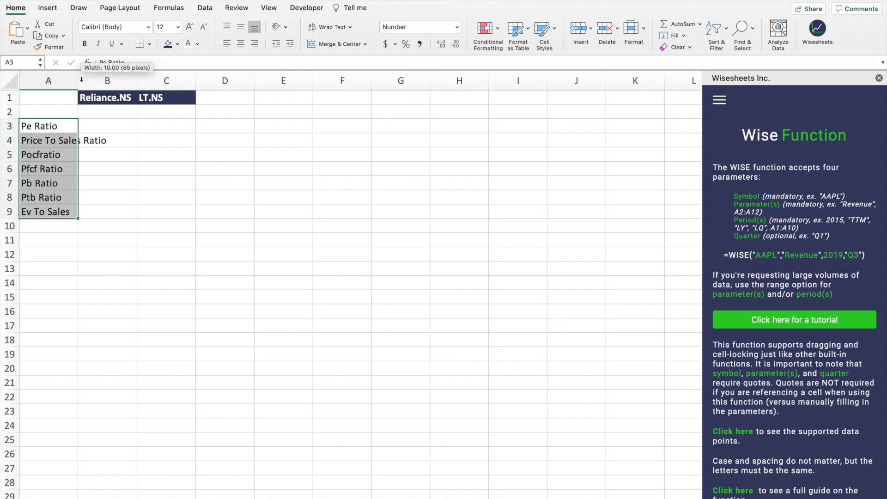
pyautogui.doubleClick(77, 80)
pyautogui.click(150, 102)
pyautogui.click(202, 99)
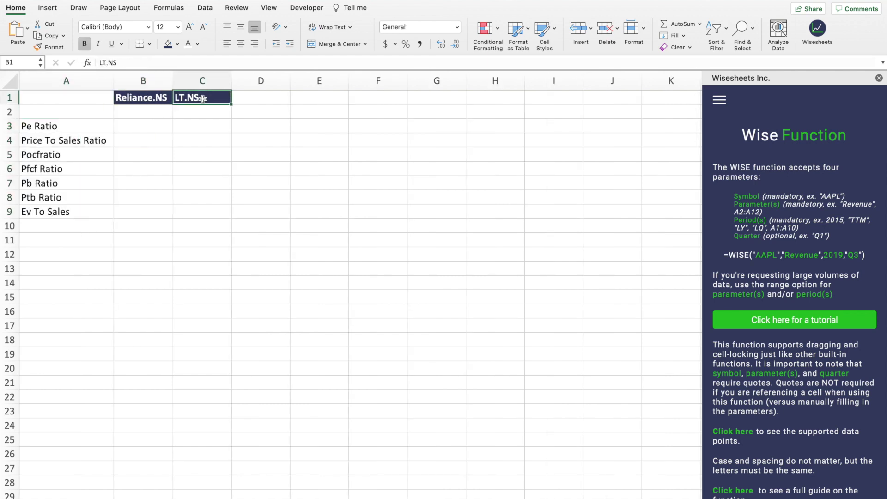
pyautogui.click(150, 129)
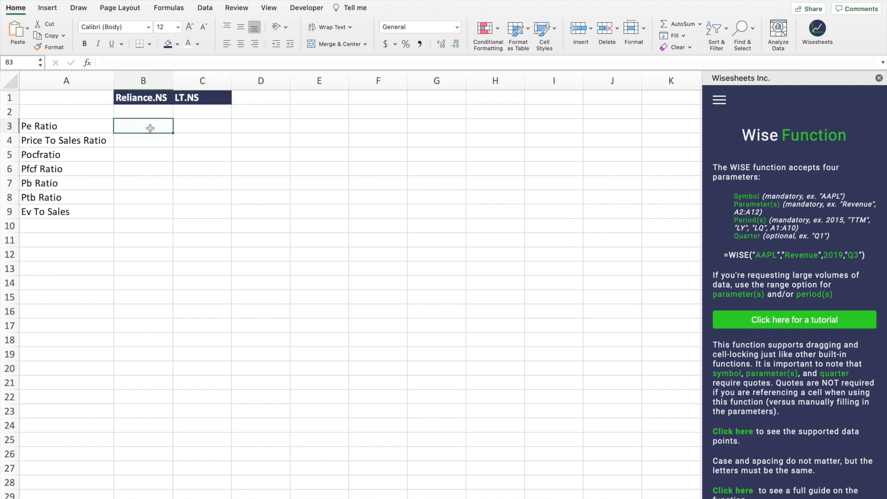
pyautogui.write('=wis')
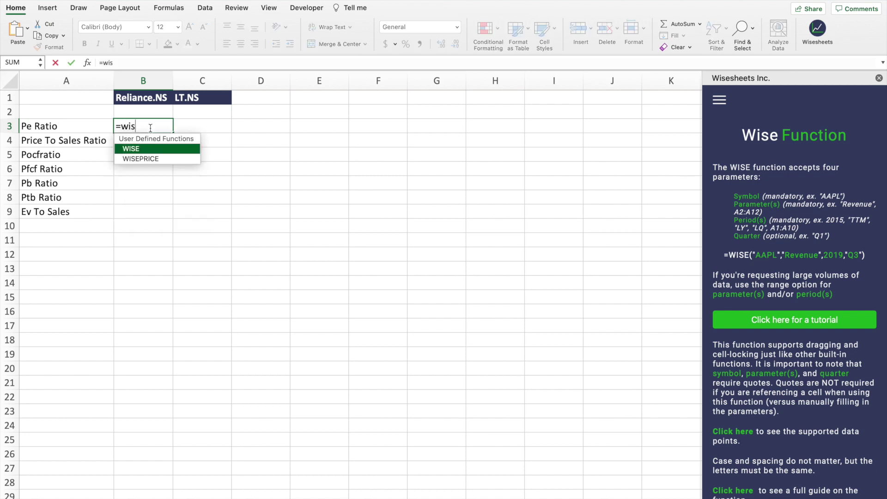
# Enter =WISE(B1,$A$3:$A$9,"ttm") in B3 so B3:B9 fills with Reliance's TTM ratios, then select B3:B9
pyautogui.doubleClick(143, 148)
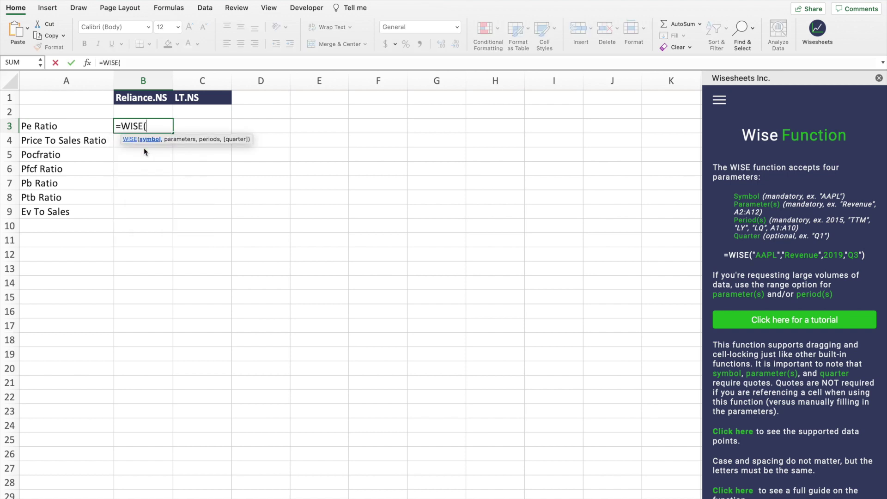
pyautogui.click(146, 95)
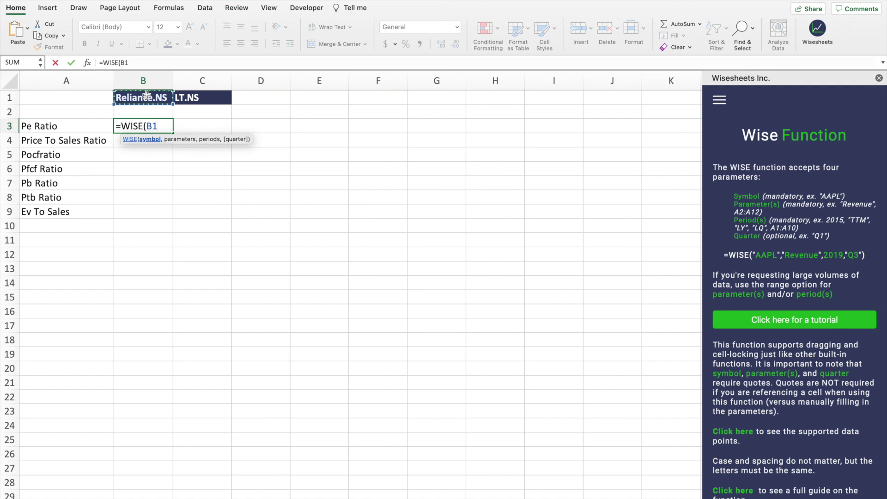
pyautogui.write(',')
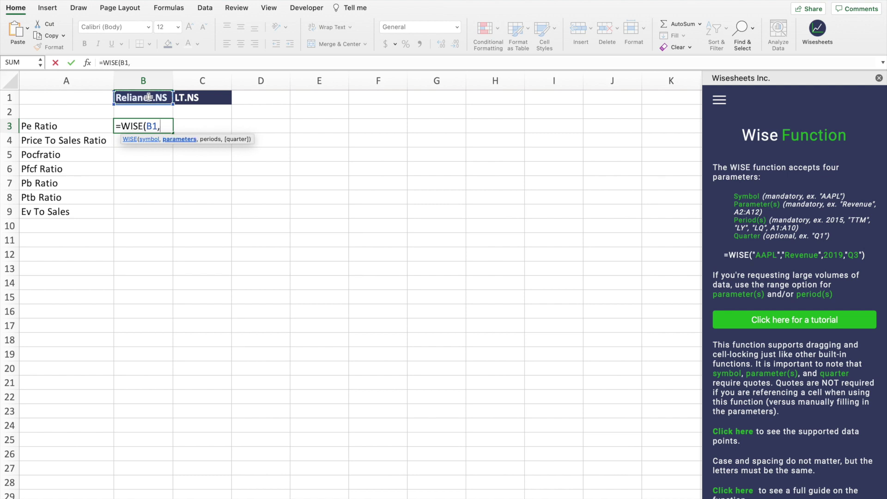
pyautogui.moveTo(69, 125); pyautogui.dragTo(61, 208)
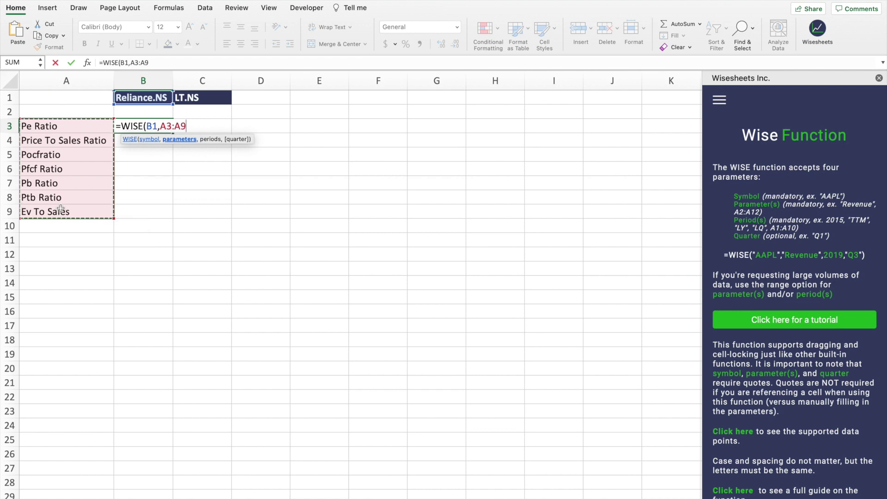
pyautogui.write(',')
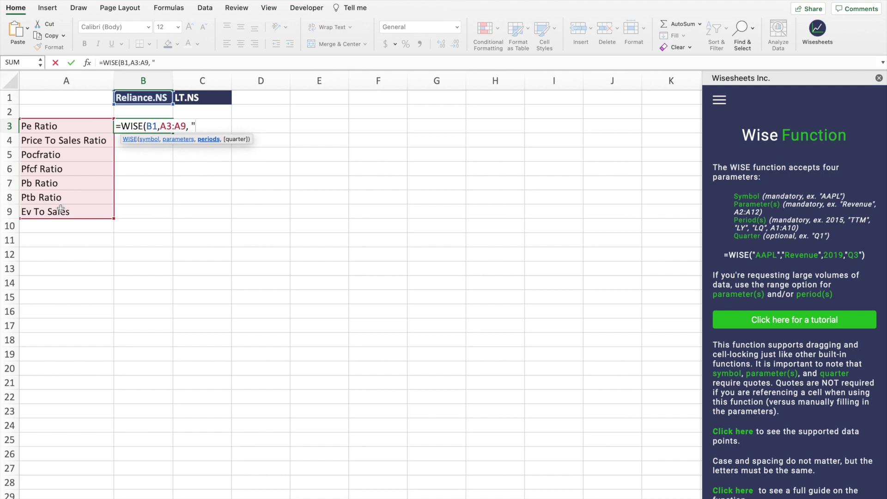
pyautogui.write('ttm")')
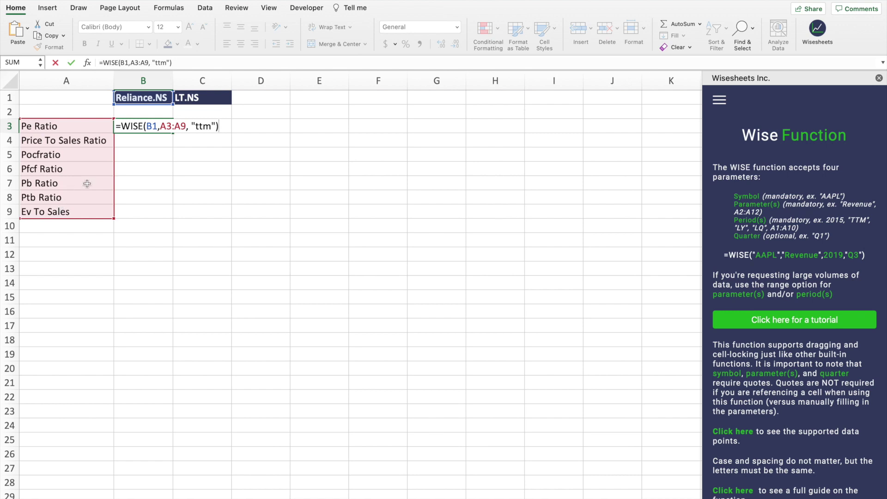
pyautogui.click(172, 128)
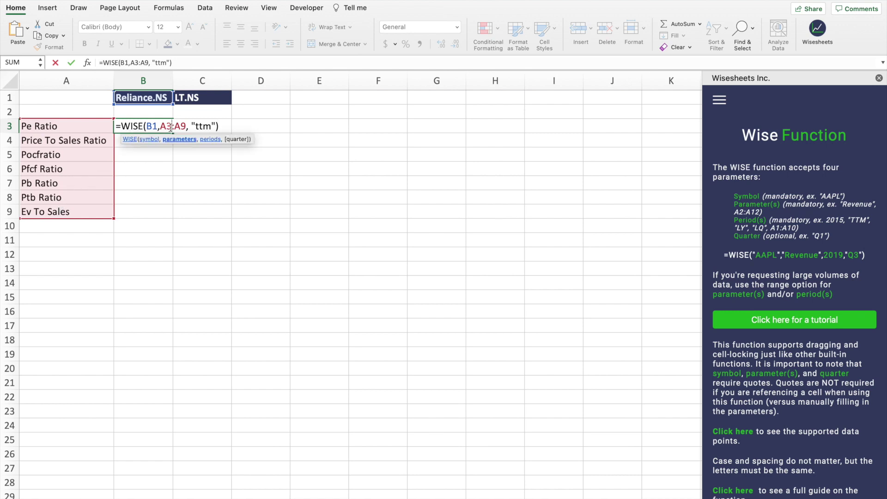
pyautogui.press('F4')
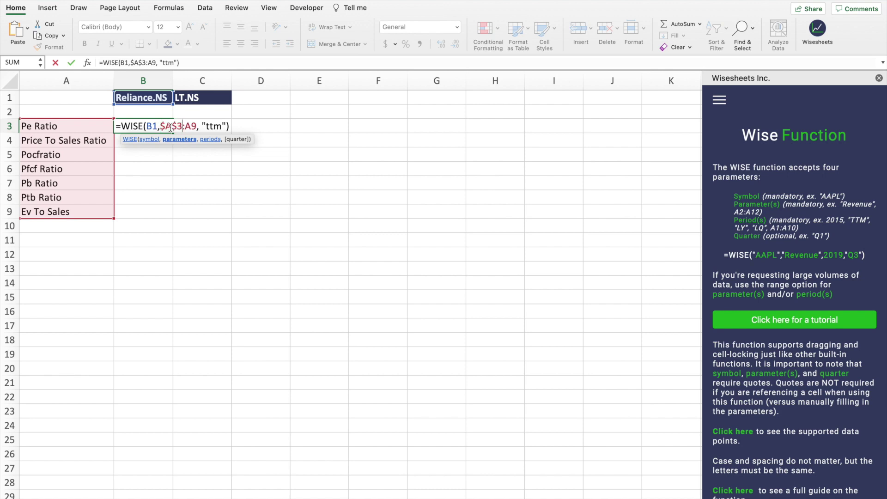
pyautogui.press('F4')
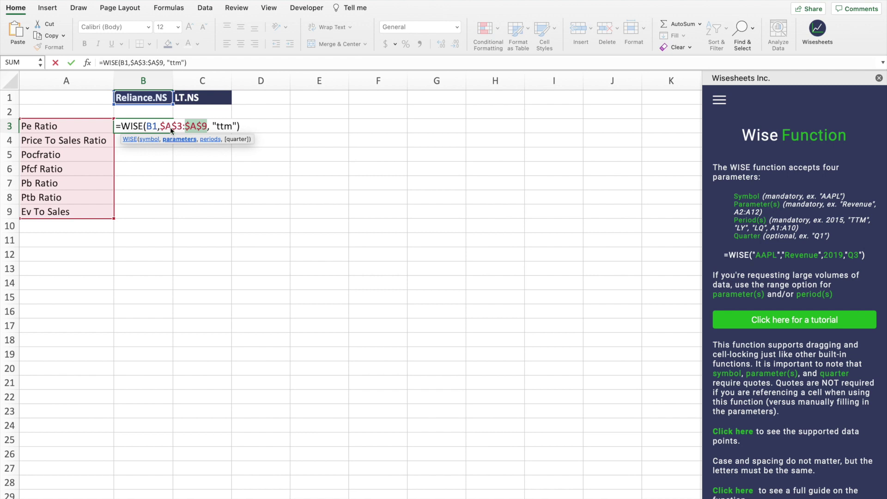
pyautogui.press('Return')
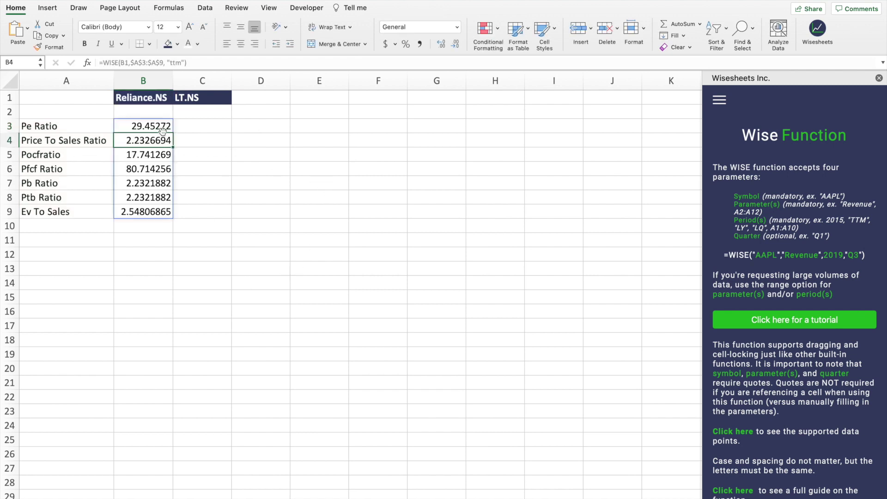
pyautogui.moveTo(162, 131); pyautogui.dragTo(151, 213)
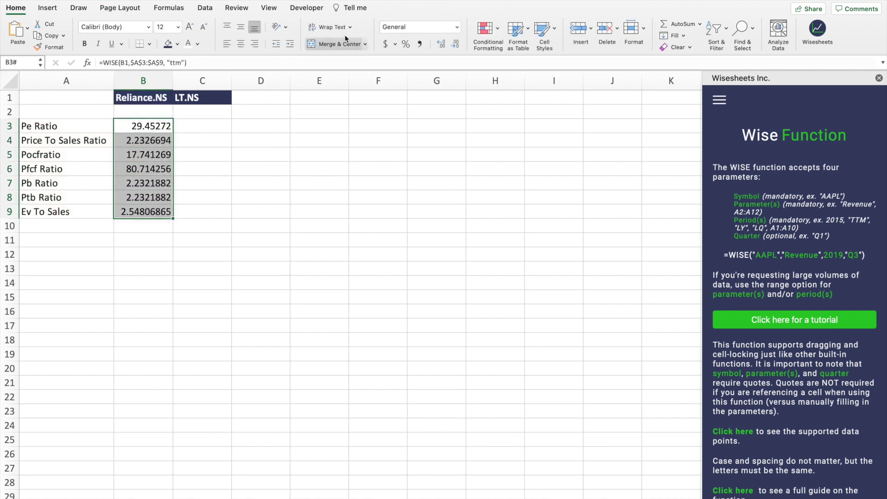
# Apply Comma Style to B3:B9 and fill the WISE formula into C3 for LT.NS's ratios
pyautogui.click(420, 43)
pyautogui.click(143, 129)
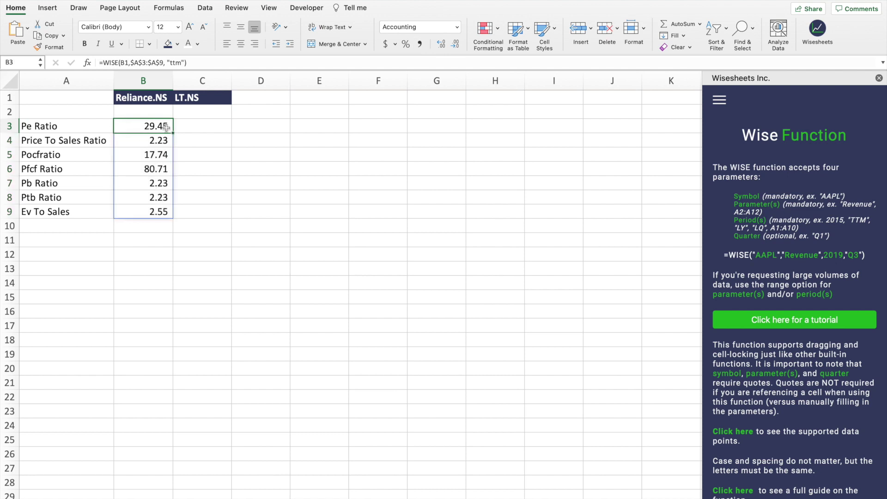
pyautogui.moveTo(173, 133); pyautogui.dragTo(219, 131)
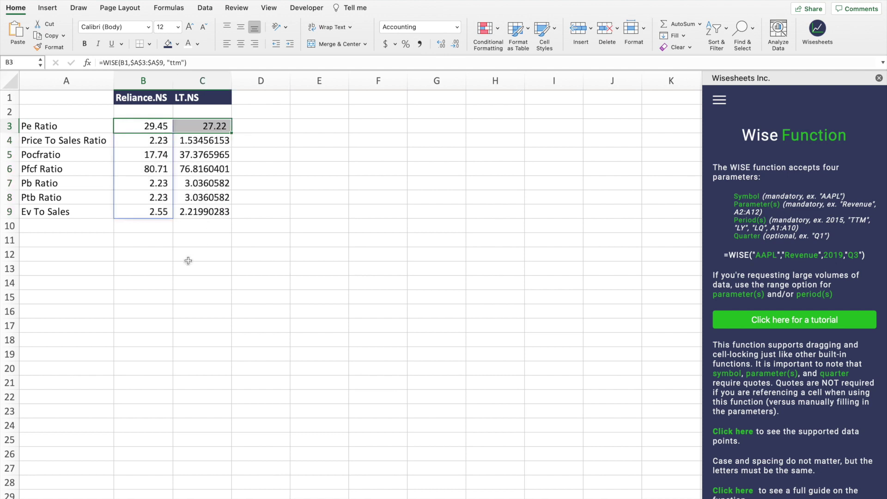
pyautogui.click(185, 263)
pyautogui.click(217, 126)
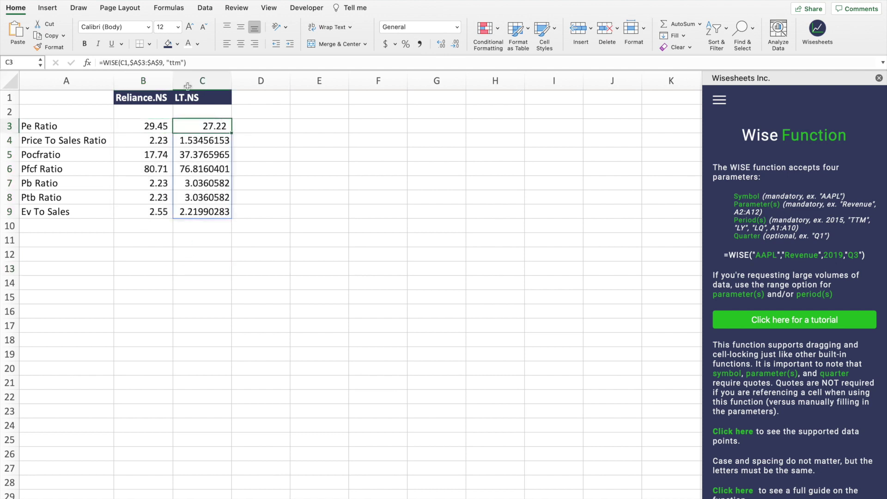
pyautogui.click(180, 63)
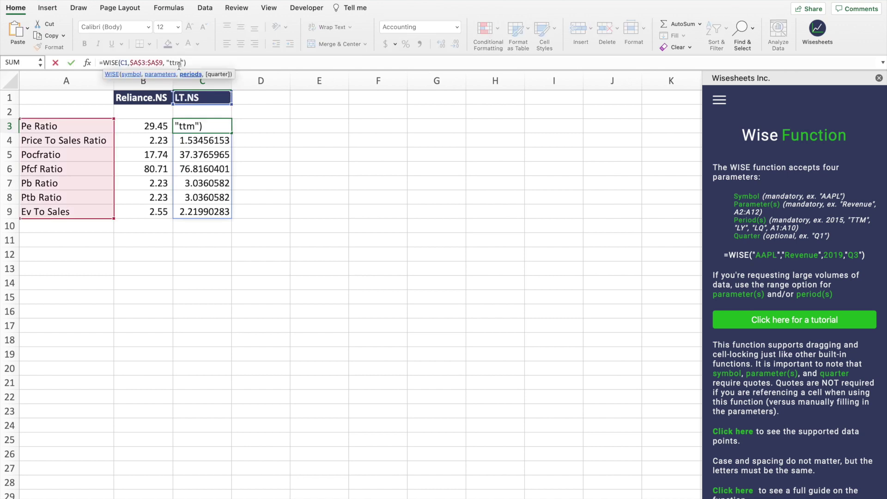
pyautogui.press('Return')
pyautogui.click(257, 152)
pyautogui.moveTo(259, 98); pyautogui.dragTo(531, 99)
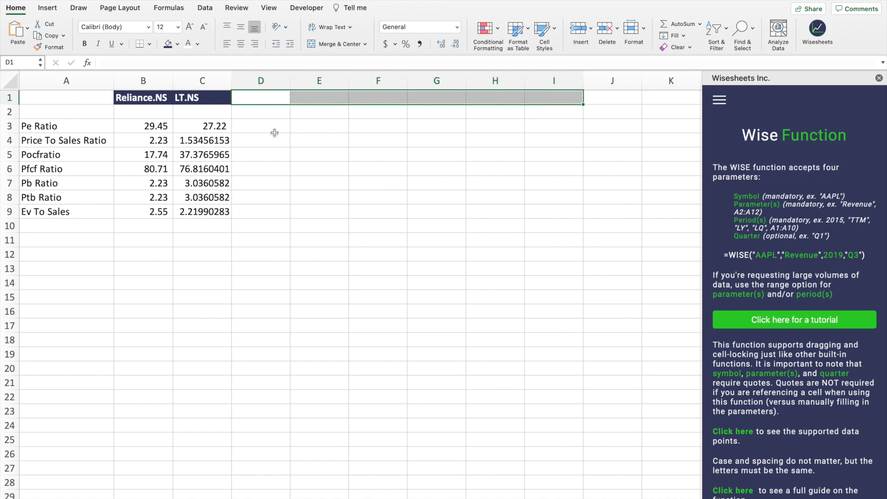
pyautogui.click(215, 126)
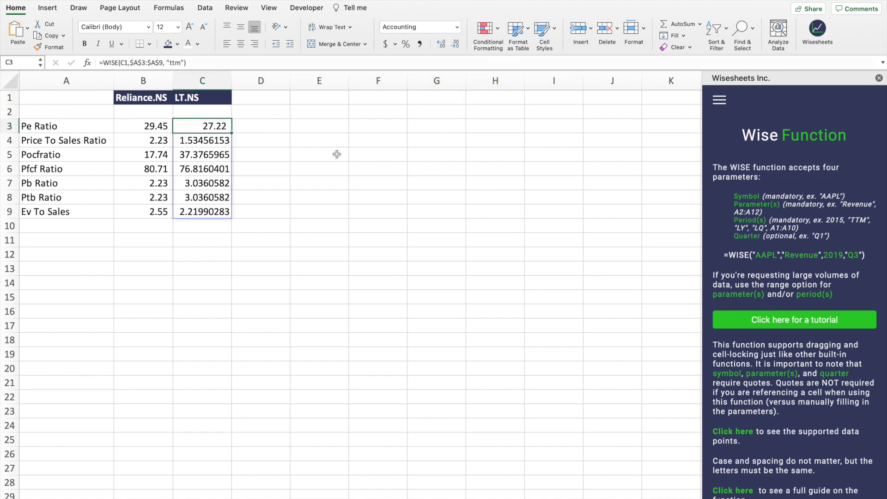
# Load the DCF template from Wisesheets' Wise Templates and select the ticker cell C2
pyautogui.click(722, 101)
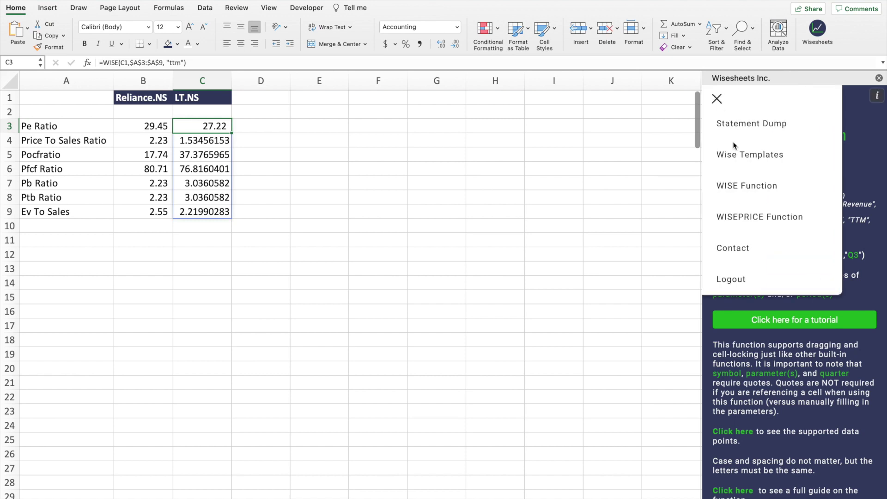
pyautogui.click(741, 157)
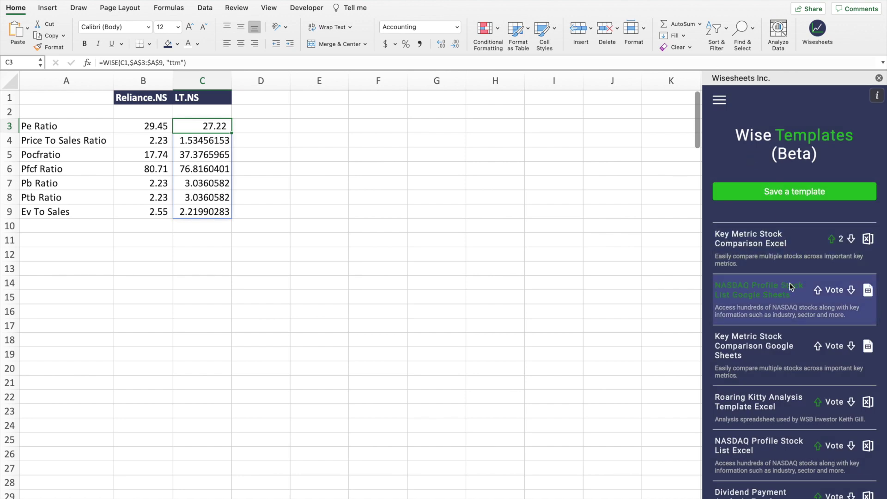
pyautogui.scroll(-6, 790, 287)
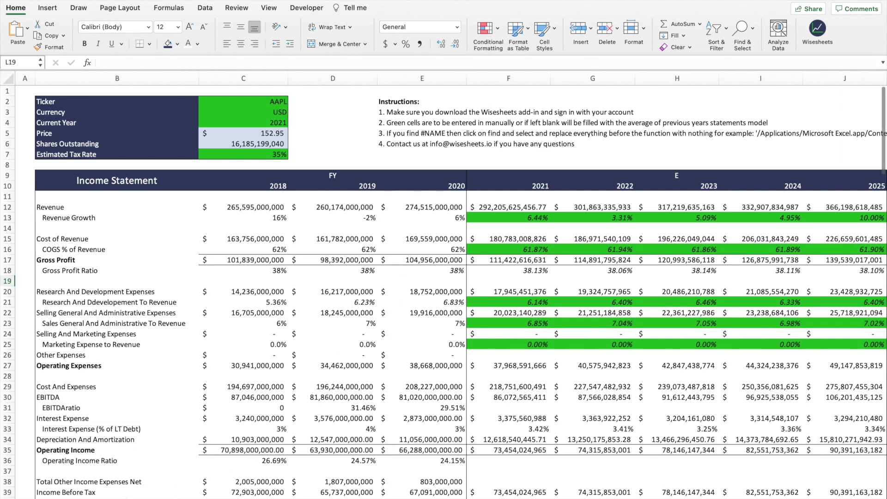
pyautogui.click(273, 102)
# Replace AAPL with RELIANCE.NS in C2 and check the recalculated 2018 Revenue figures
pyautogui.press('Delete')
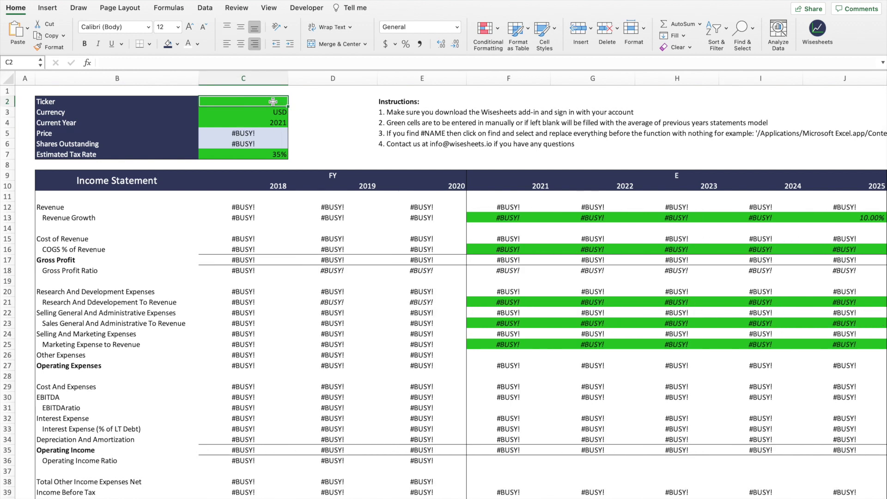
pyautogui.write('RELIANCE')
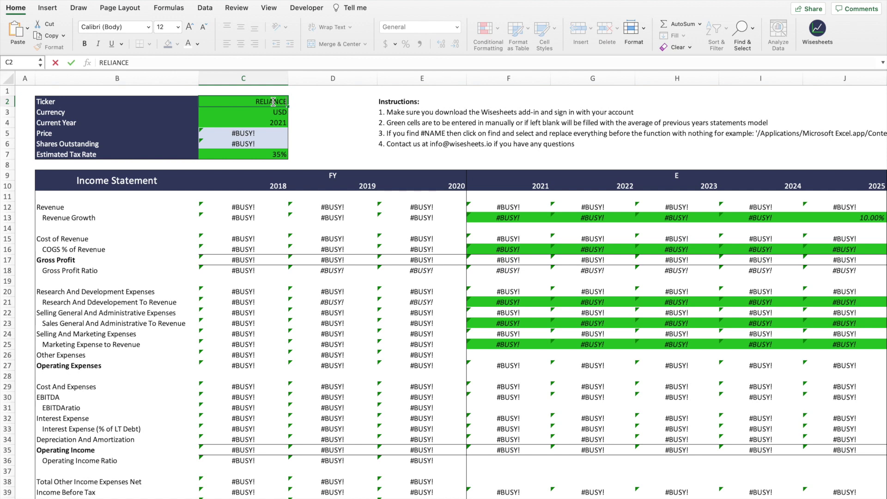
pyautogui.write('.NS')
pyautogui.press('Return')
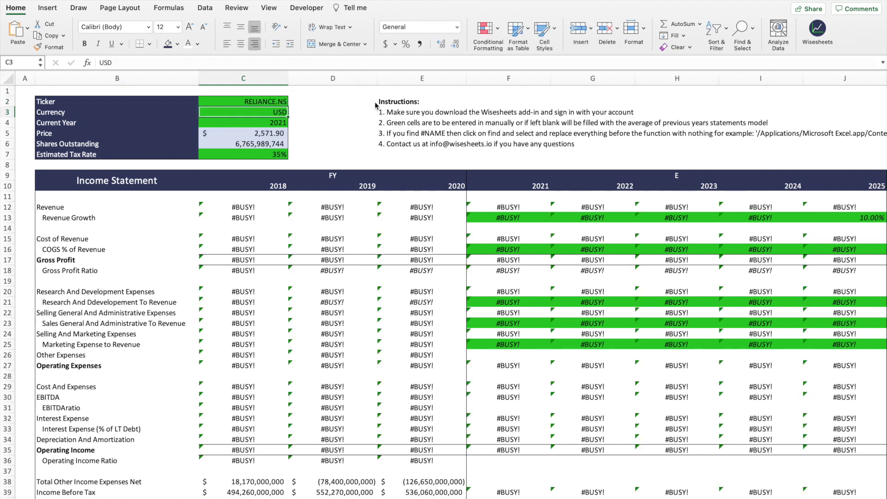
pyautogui.click(278, 100)
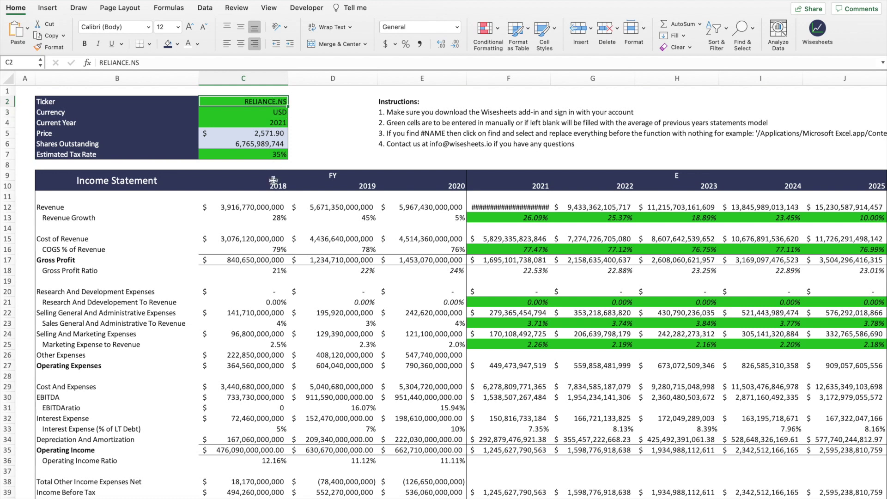
pyautogui.click(266, 207)
pyautogui.click(320, 105)
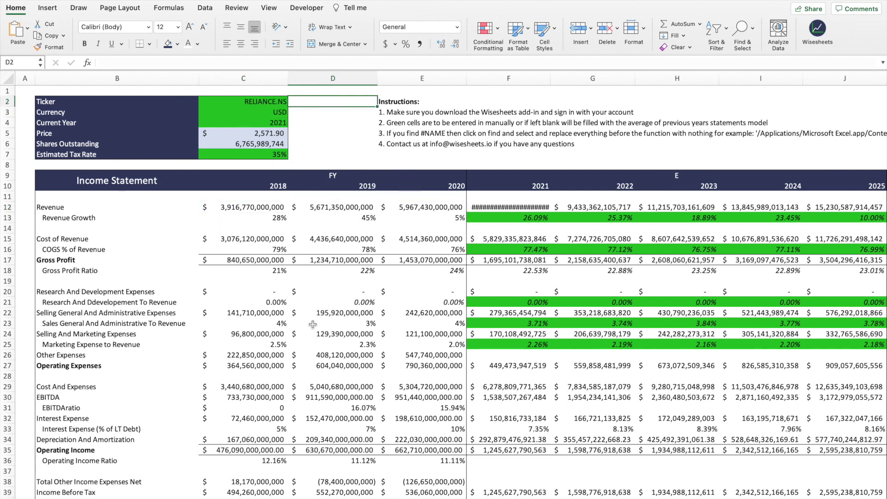
pyautogui.scroll(-20, 412, 190)
# Review the Reliance DCF valuation sheet, then move to the Wisesheets Google Sheets workbook
pyautogui.hotkey('ctrl', 'pagedown')
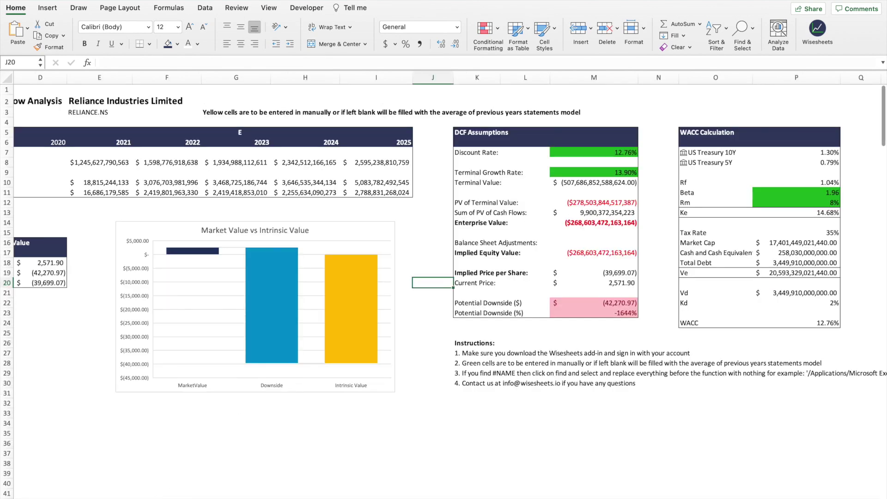
pyautogui.hscroll(2, 139, 497)
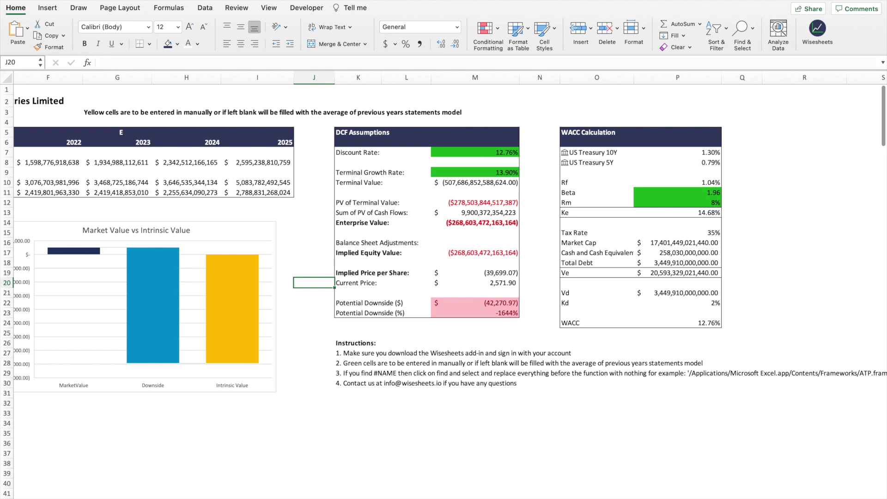
pyautogui.hscroll(-5, 444, 277)
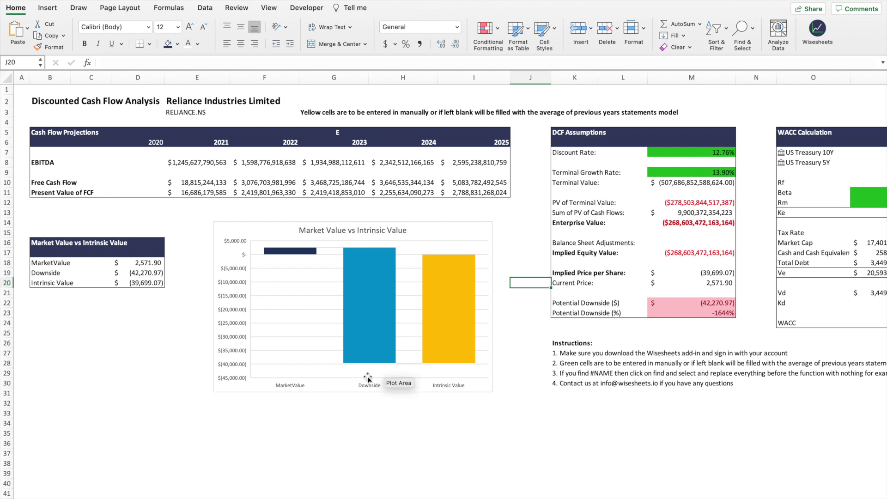
pyautogui.hscroll(6, 444, 277)
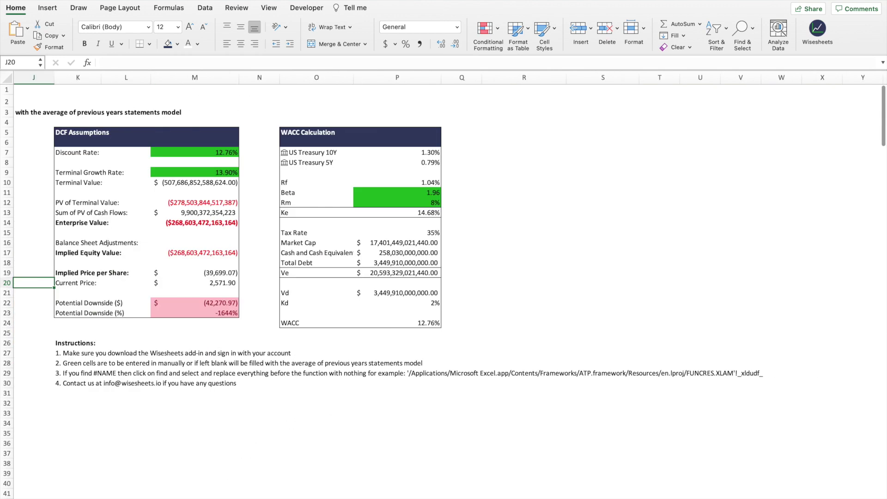
pyautogui.hscroll(-6, 444, 277)
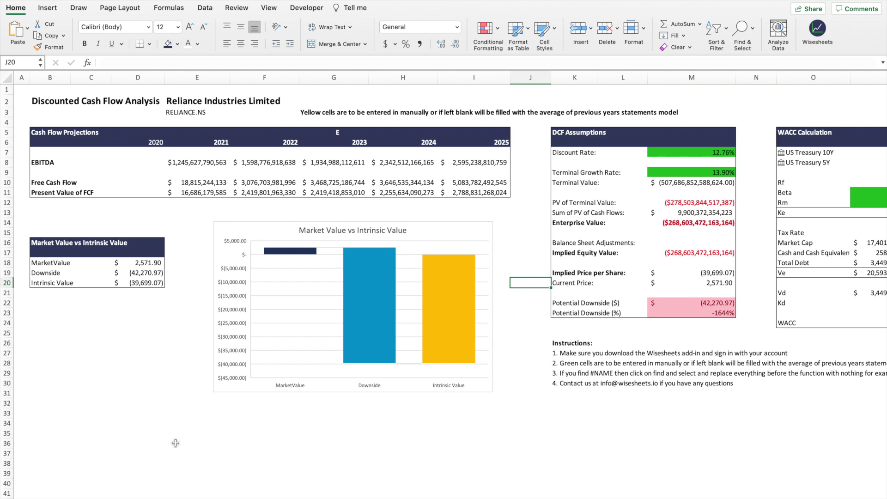
pyautogui.hotkey('ctrl', 'pagedown')
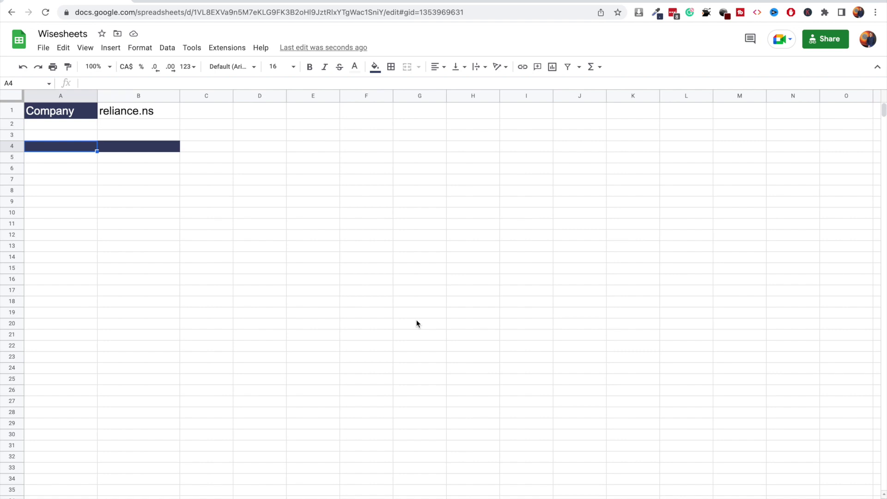
# Enter =WISEPRICE(B1, "close", 20) in A4 to list reliance.ns's last 20 closing prices
pyautogui.write('=w')
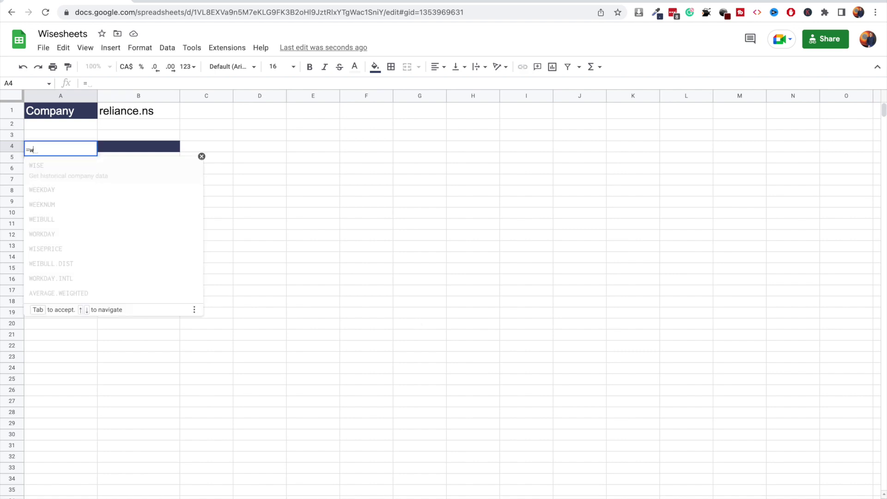
pyautogui.write('ise')
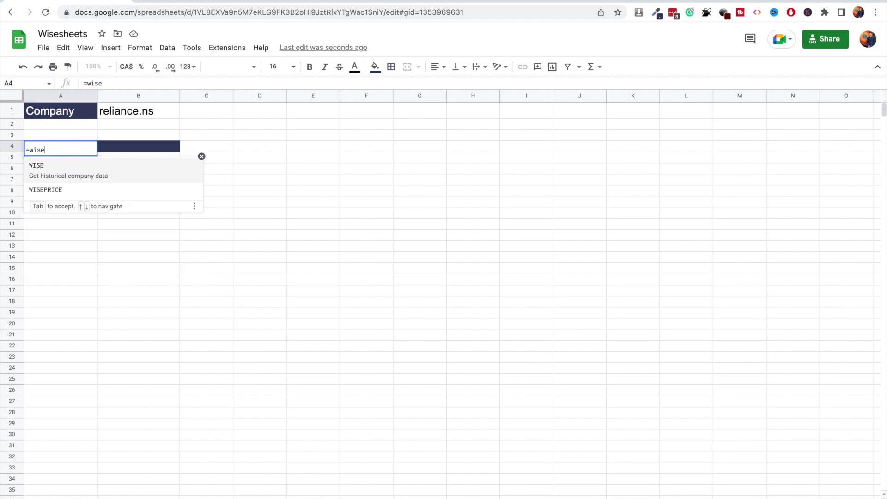
pyautogui.press('Down')
pyautogui.press('Tab')
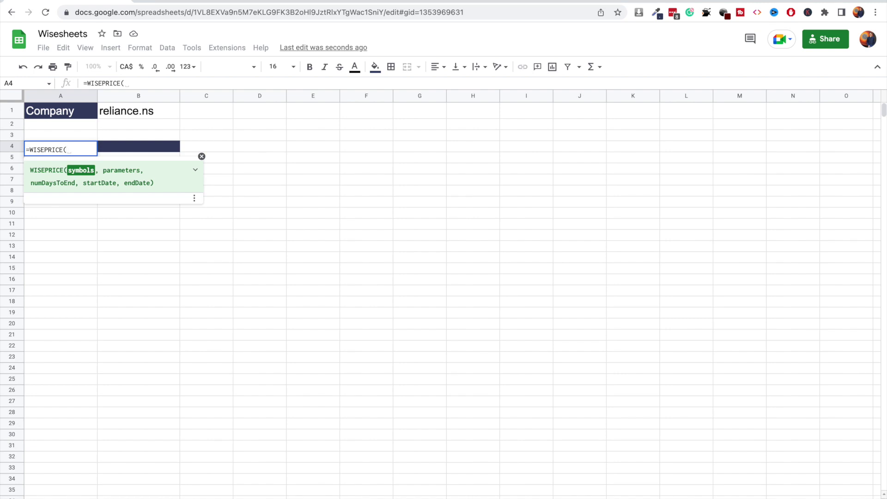
pyautogui.click(133, 115)
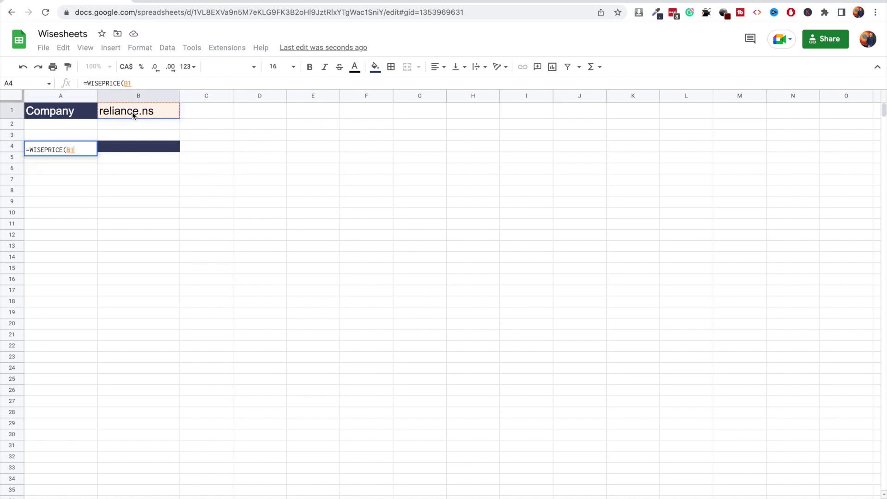
pyautogui.write(', ')
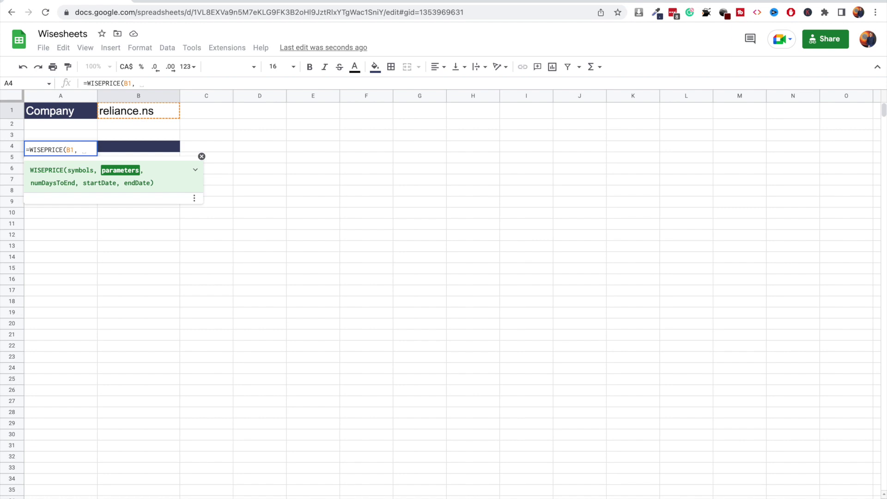
pyautogui.write('"close')
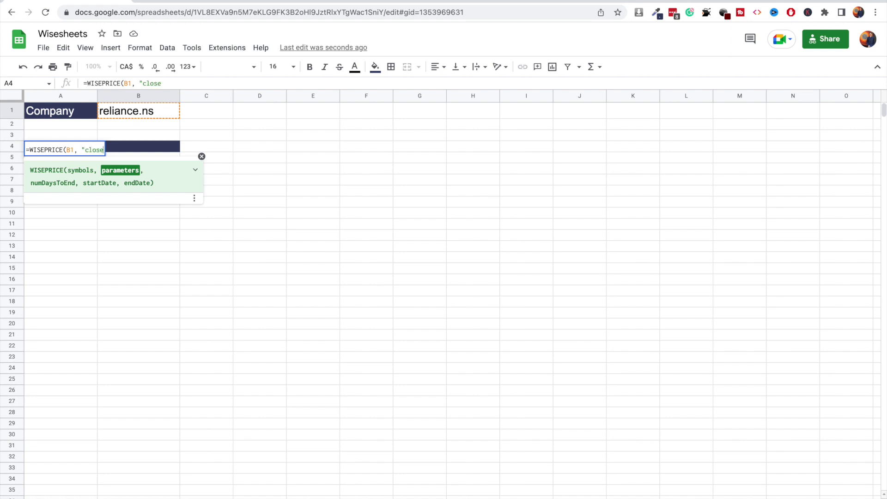
pyautogui.write('",')
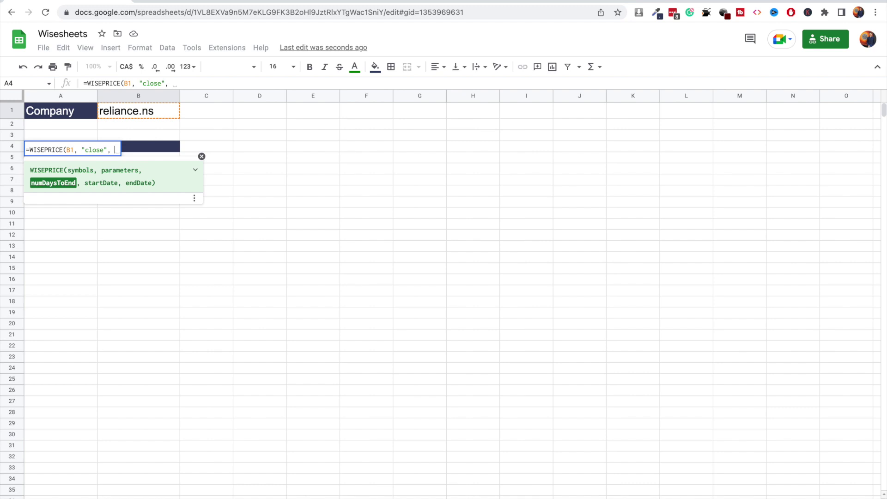
pyautogui.write('20')
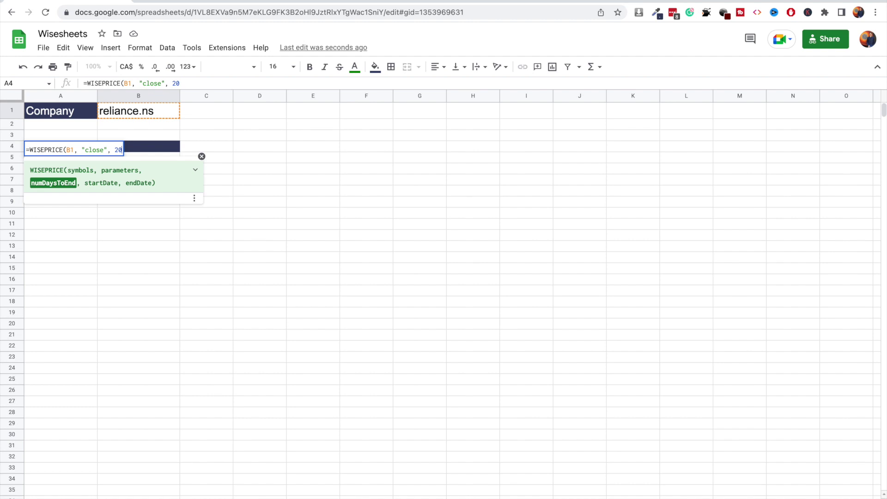
pyautogui.write(')')
pyautogui.press('Return')
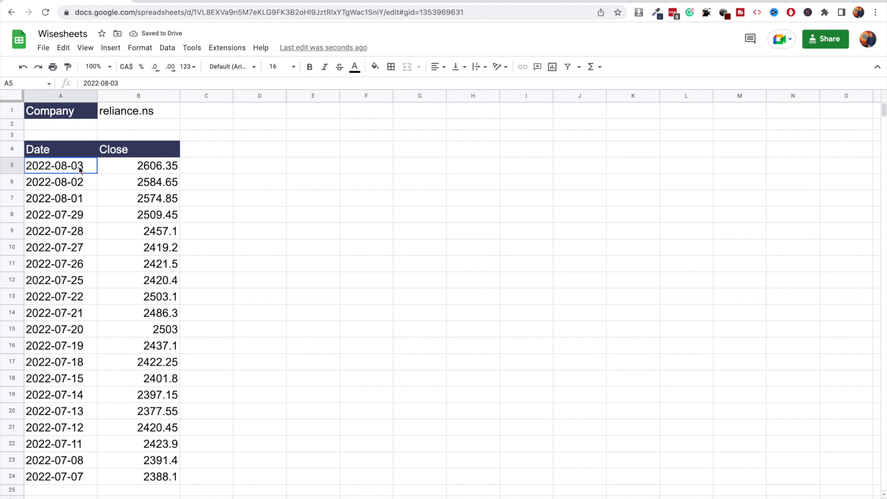
# Clear the Date and Close price table, leaving only the empty A4:E4 header band
pyautogui.moveTo(80, 170); pyautogui.dragTo(141, 477)
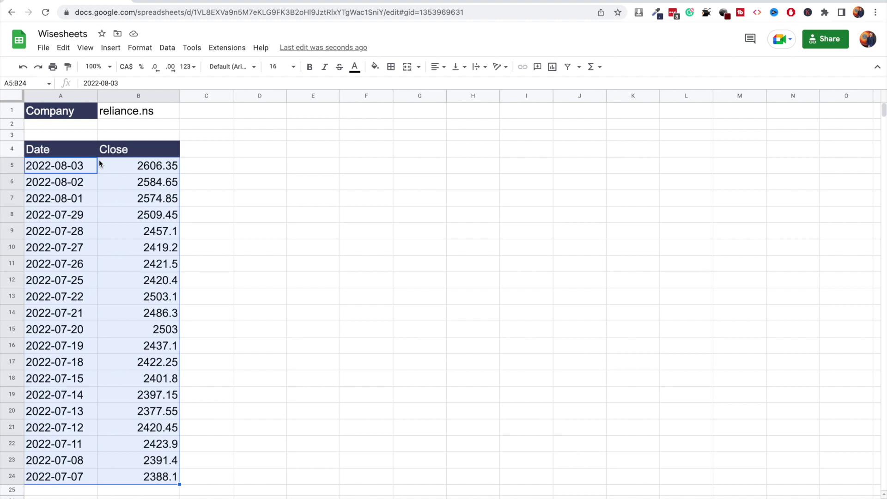
pyautogui.click(205, 146)
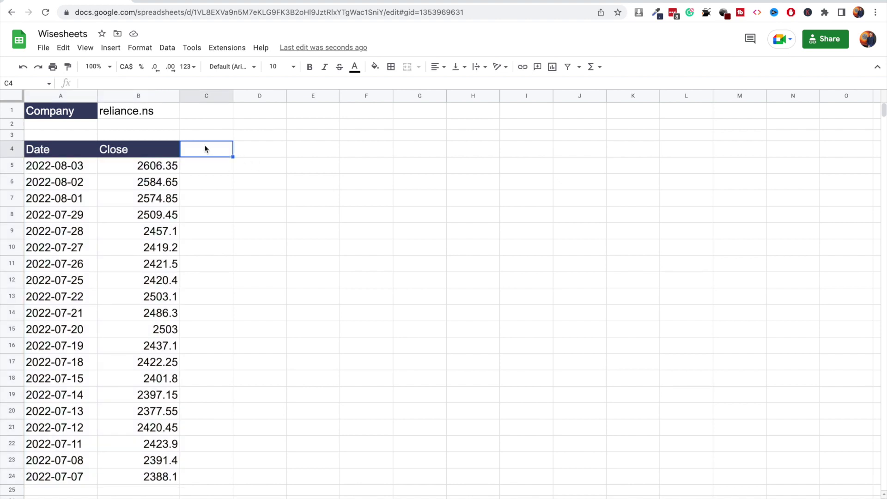
pyautogui.click(206, 170)
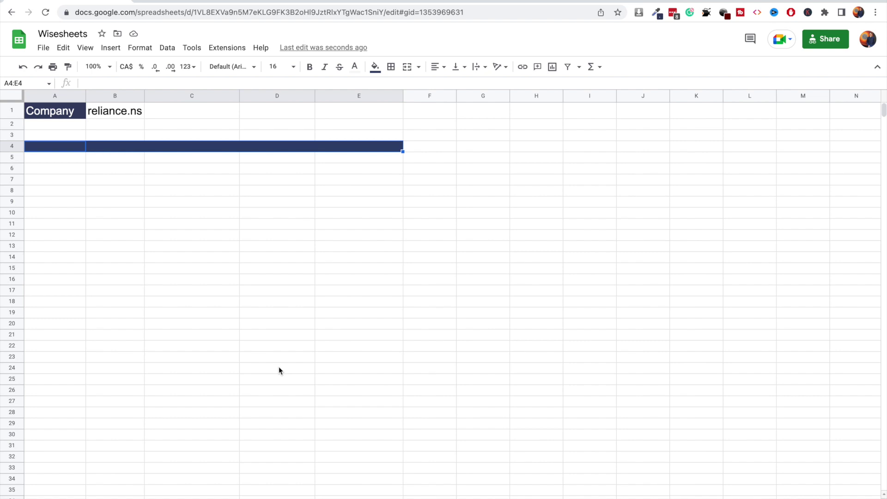
# Enter =WISEPRICE(B1,"dividend") in A4 to list reliance.ns dividend, payment and declaration dates
pyautogui.write('=wise')
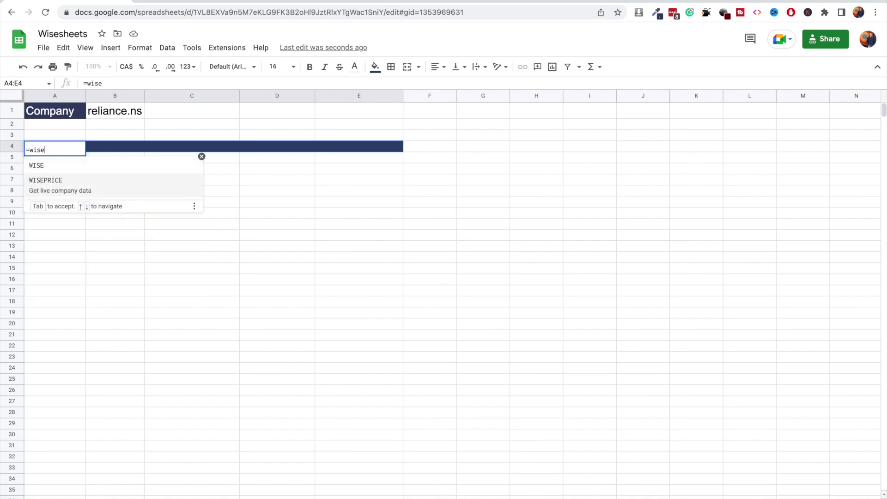
pyautogui.press('Tab')
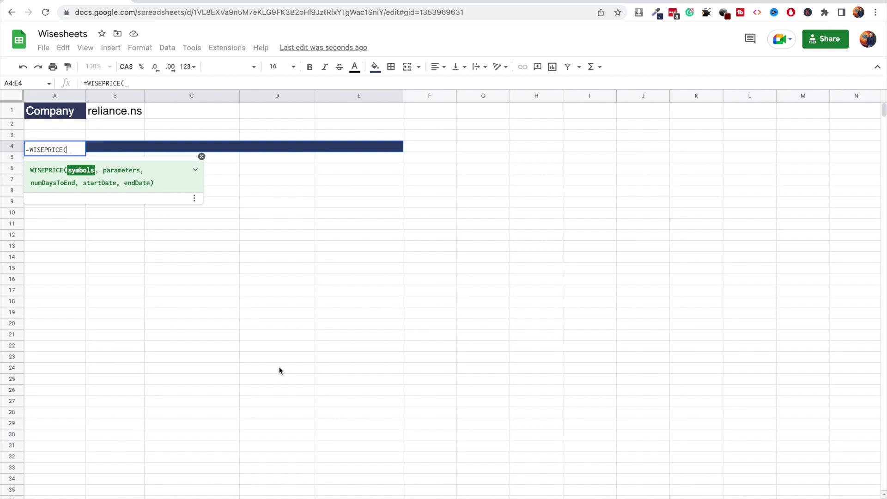
pyautogui.click(117, 114)
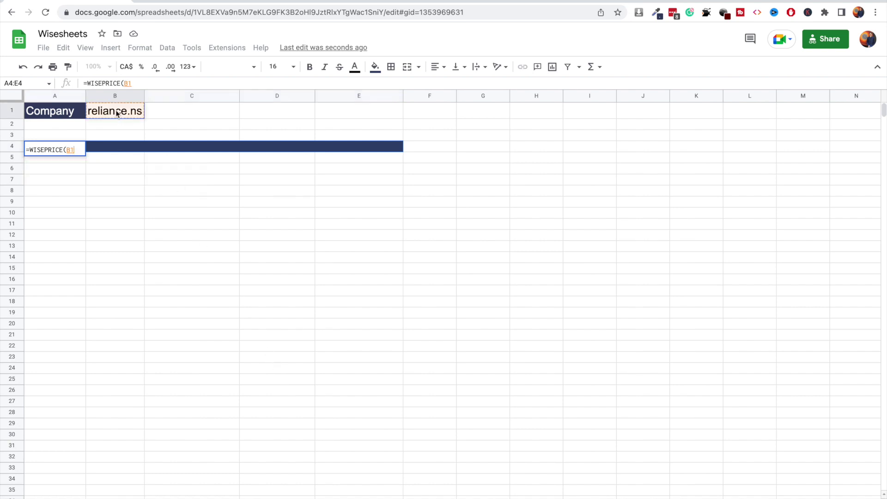
pyautogui.write(',')
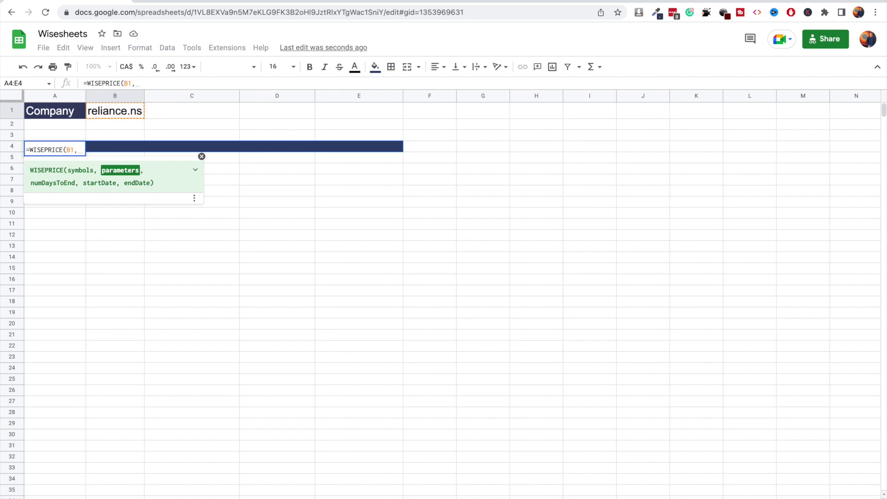
pyautogui.write('"div')
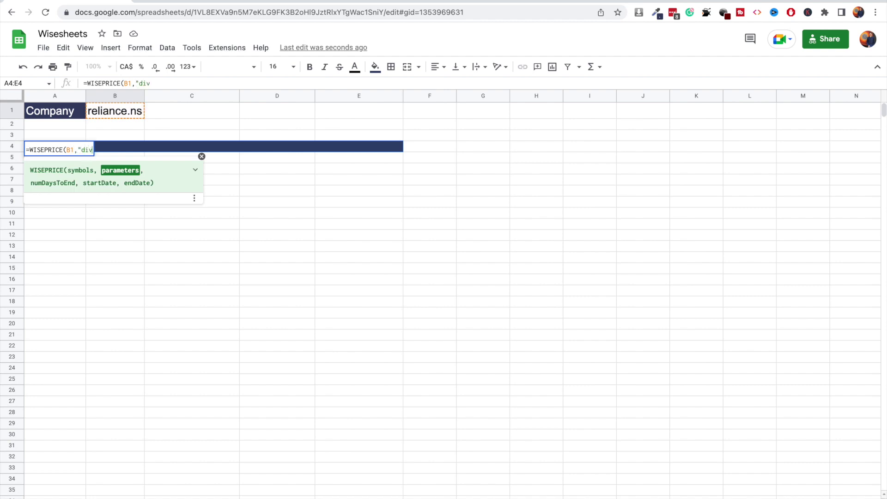
pyautogui.write('idend")')
pyautogui.press('Return')
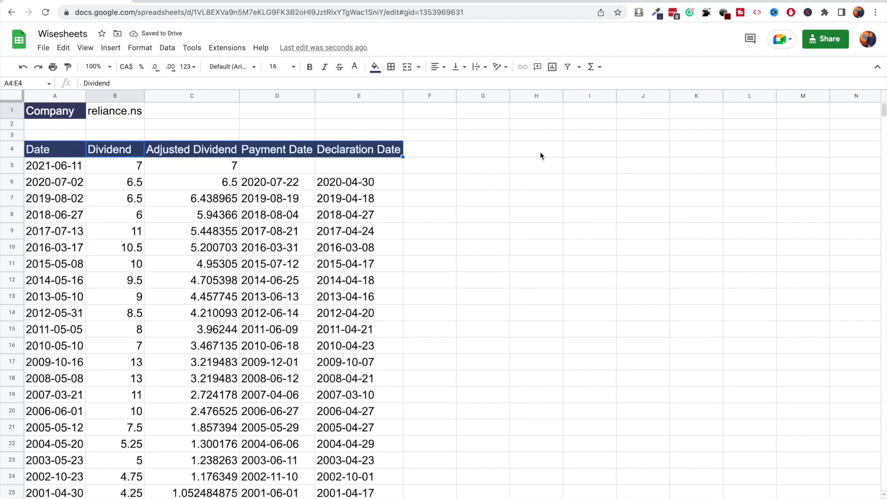
pyautogui.click(541, 152)
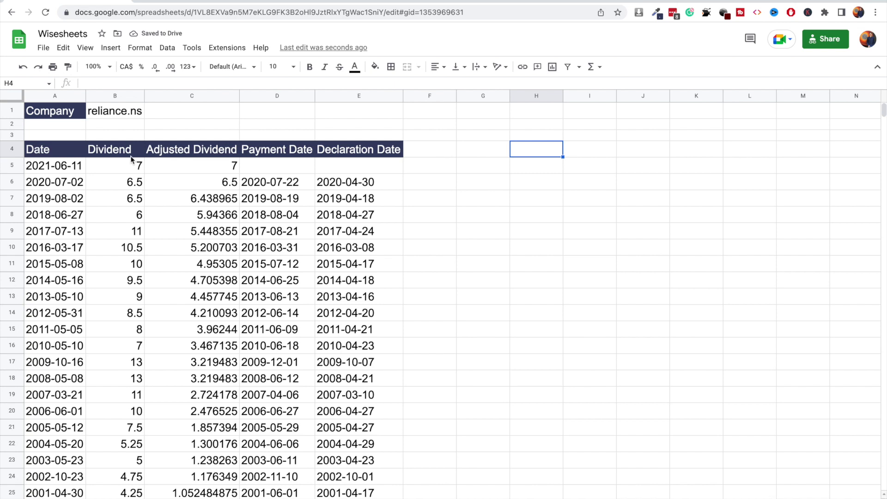
pyautogui.click(117, 166)
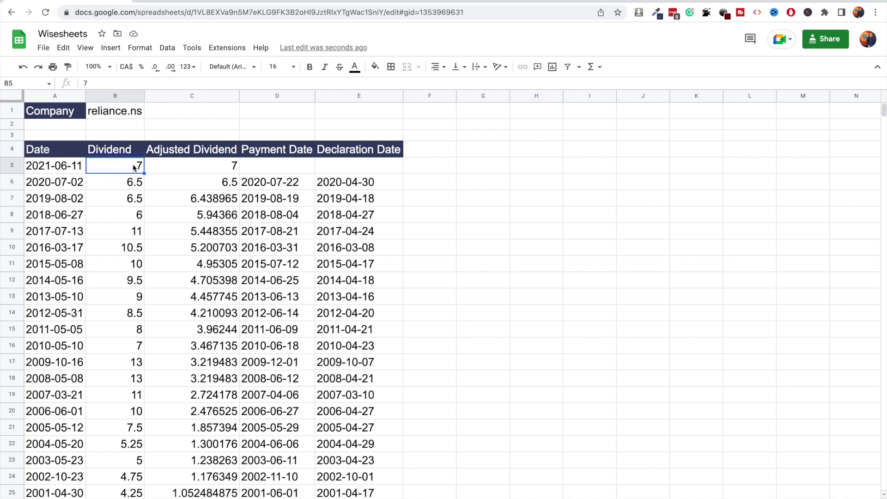
pyautogui.click(203, 164)
pyautogui.click(287, 166)
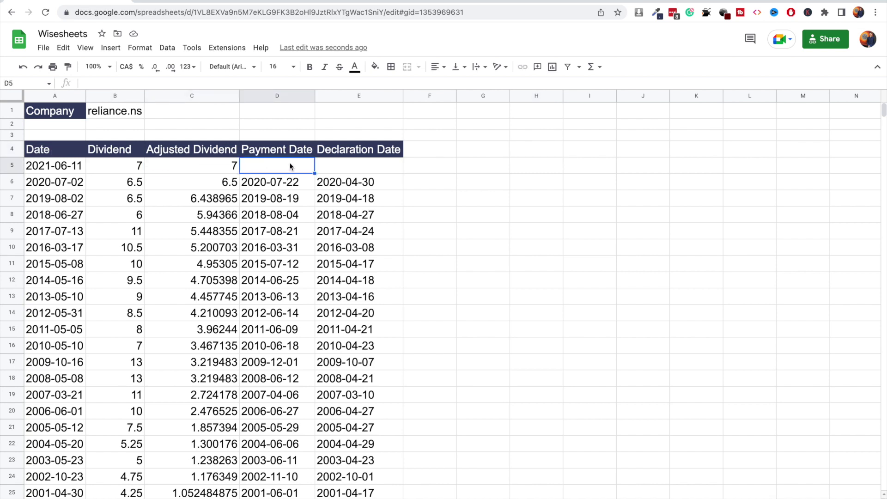
pyautogui.click(349, 162)
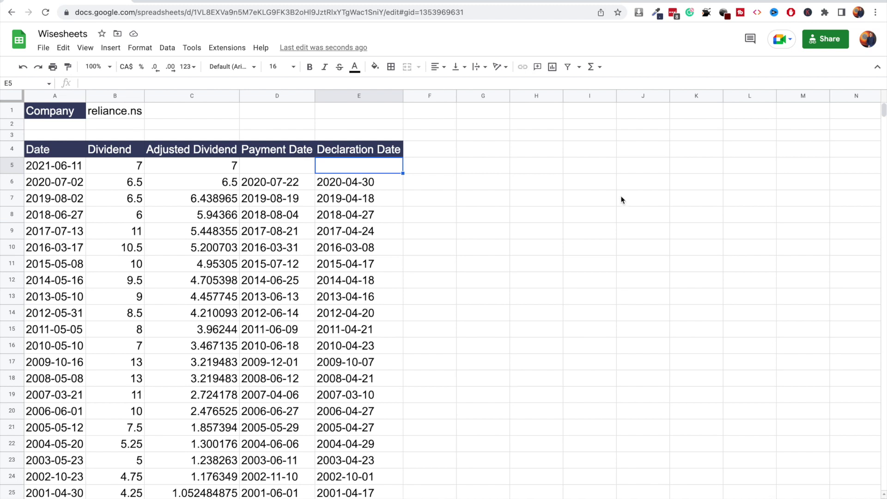
pyautogui.scroll(-2, 290, 218)
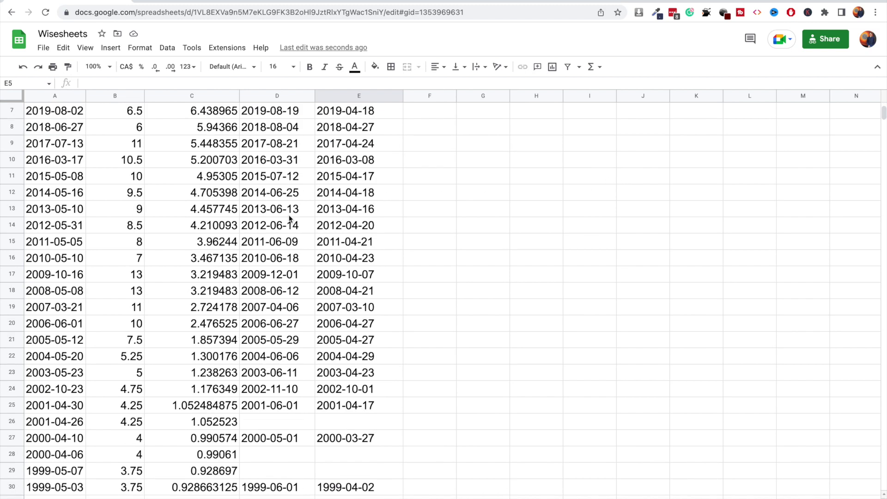
pyautogui.scroll(-4, 290, 218)
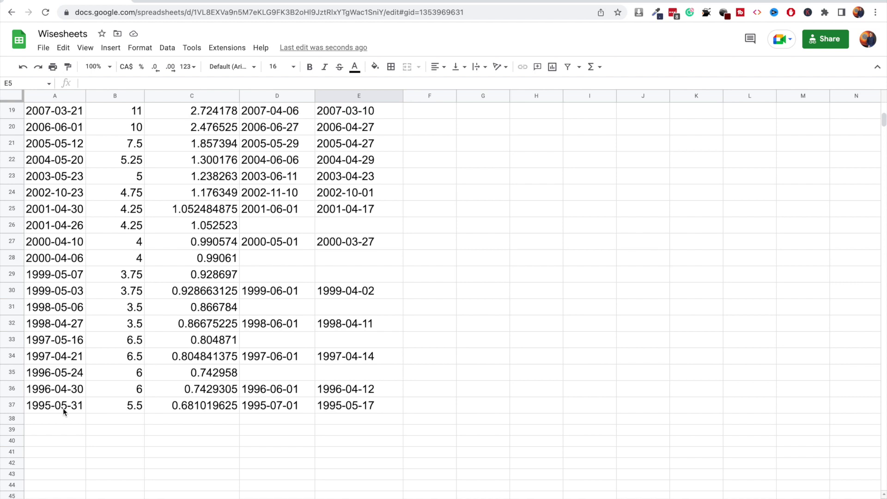
pyautogui.scroll(6, 63, 412)
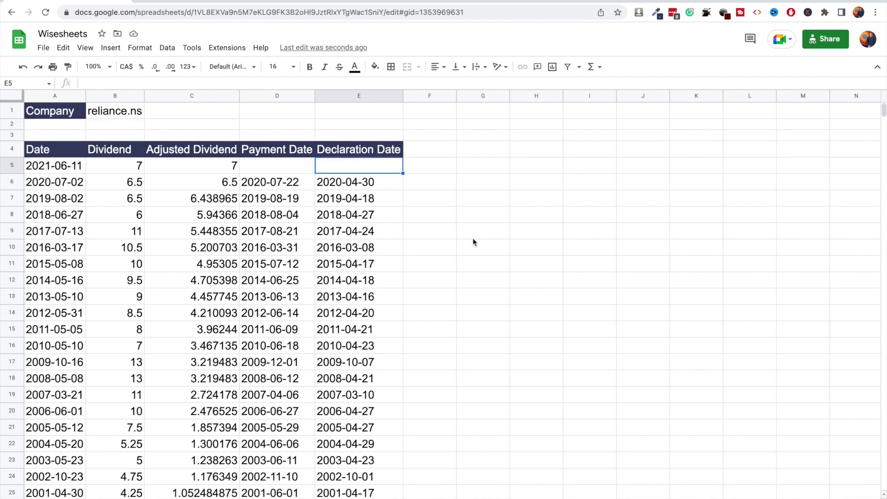